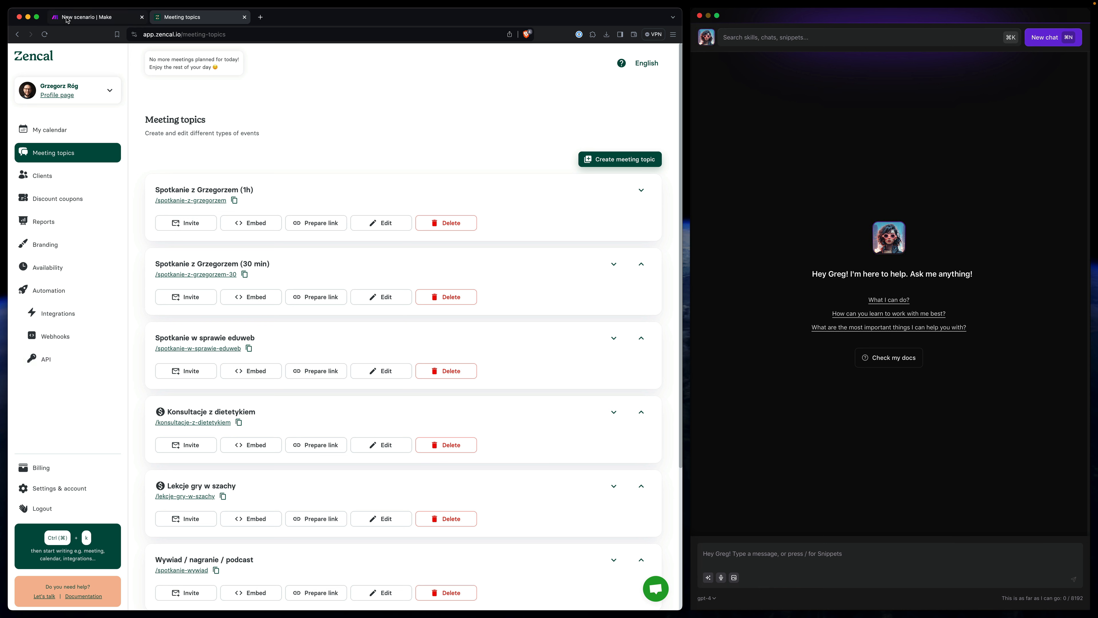
Step: Switch to the Make scenario, import the blueprint file "[Alice] Simple Blueprint.json" and spread its two webhook modules apart
{"action": "left_click", "coordinate": [95, 19]}
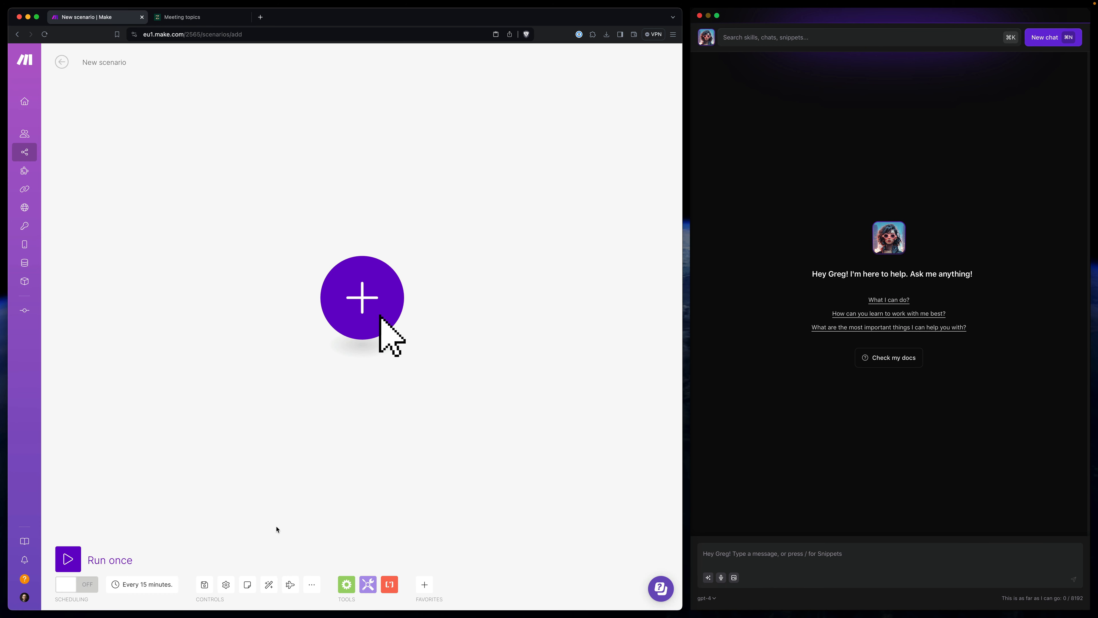
{"action": "left_click", "coordinate": [312, 585]}
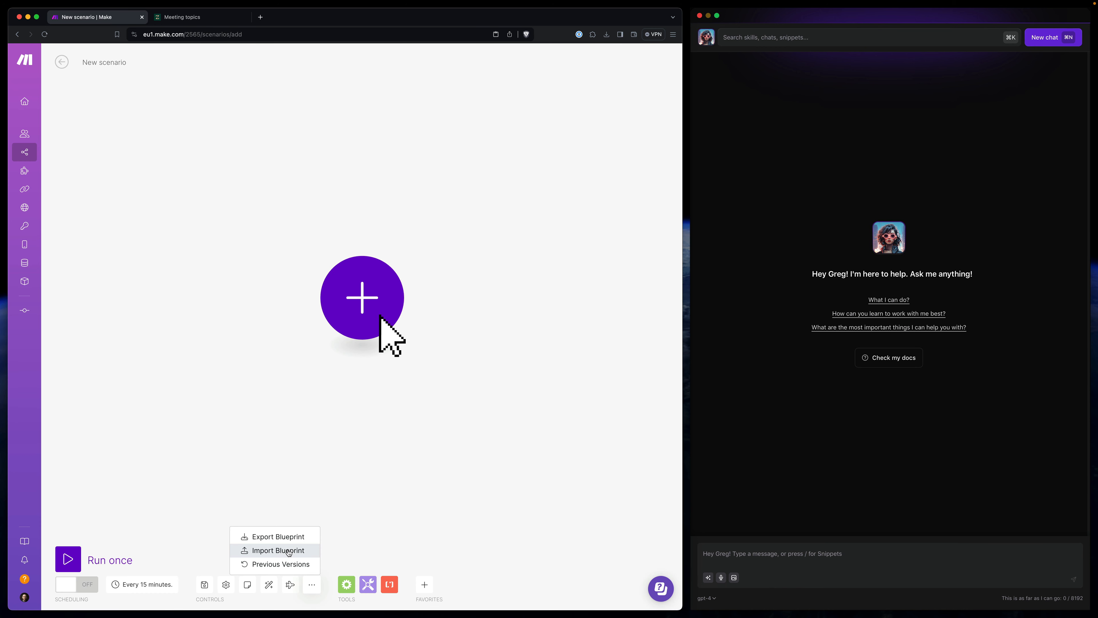
{"action": "left_click", "coordinate": [278, 550]}
{"action": "left_click", "coordinate": [264, 330]}
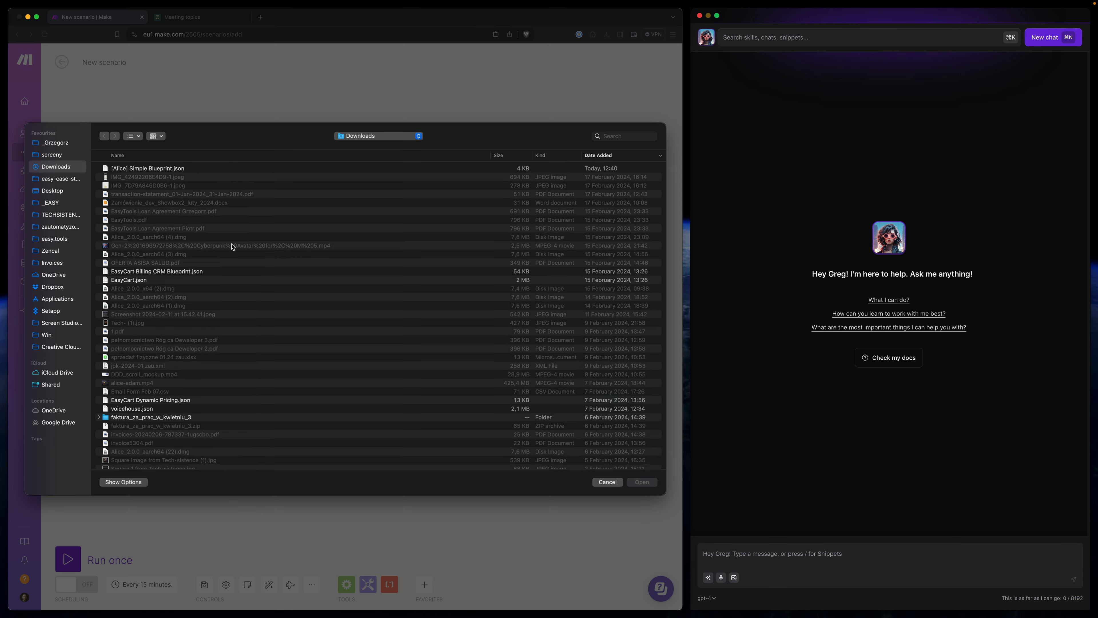
{"action": "left_click", "coordinate": [175, 178]}
{"action": "double_click", "coordinate": [175, 178]}
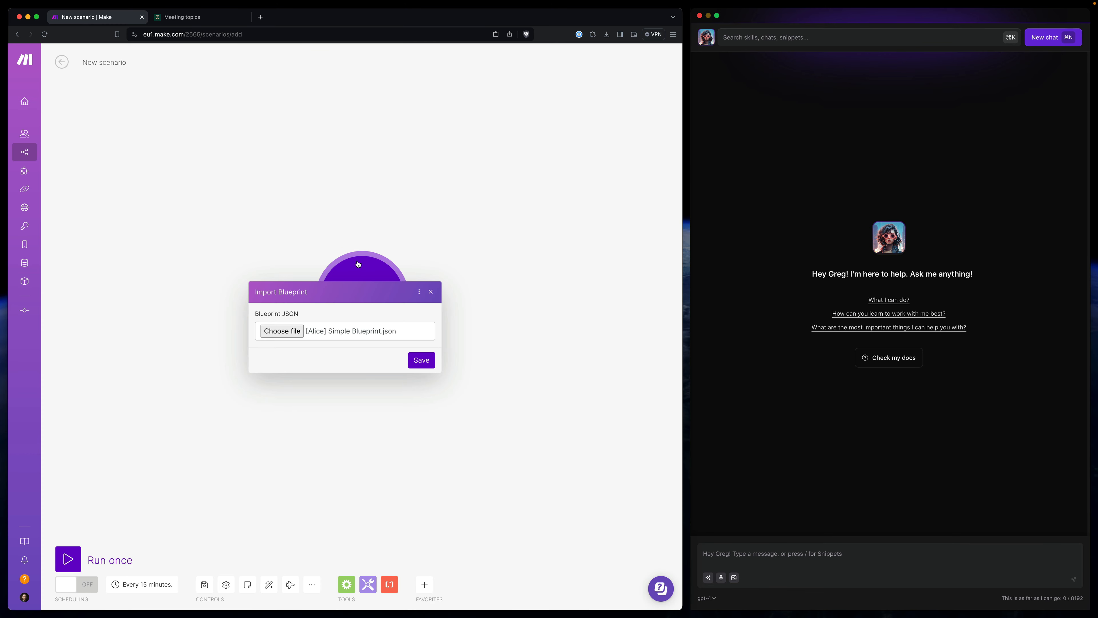
{"action": "left_click", "coordinate": [420, 361]}
{"action": "left_click_drag", "start_coordinate": [296, 308], "coordinate": [160, 308]}
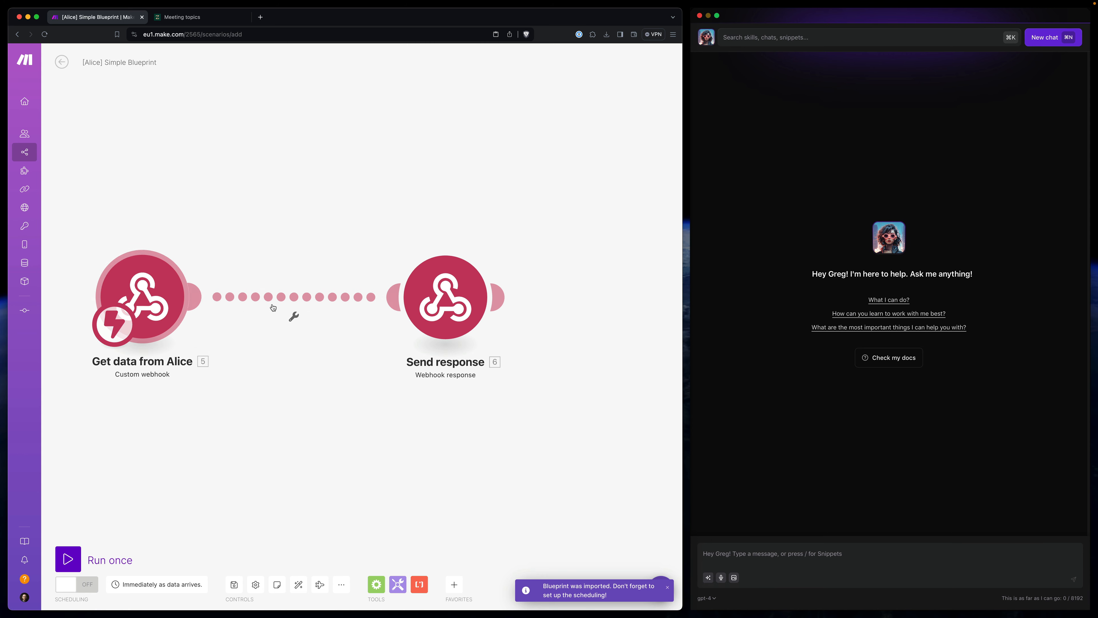
{"action": "left_click_drag", "start_coordinate": [418, 314], "coordinate": [540, 313]}
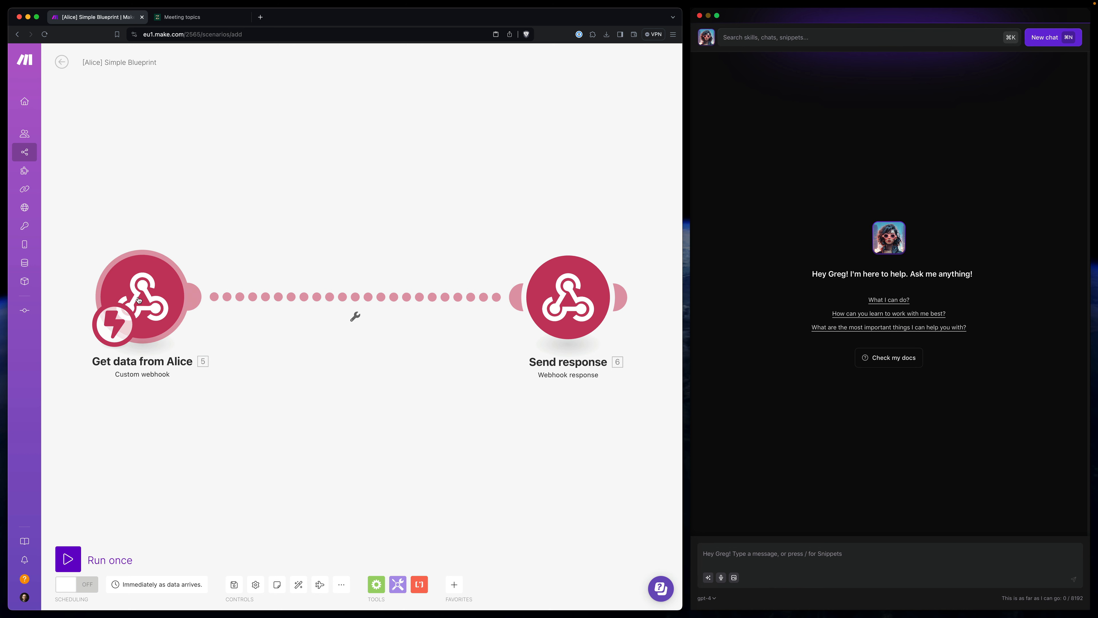
Step: Rename the scenario to "[Alice] Zencal links" and copy the full name
{"action": "left_click_drag", "start_coordinate": [104, 61], "coordinate": [157, 61]}
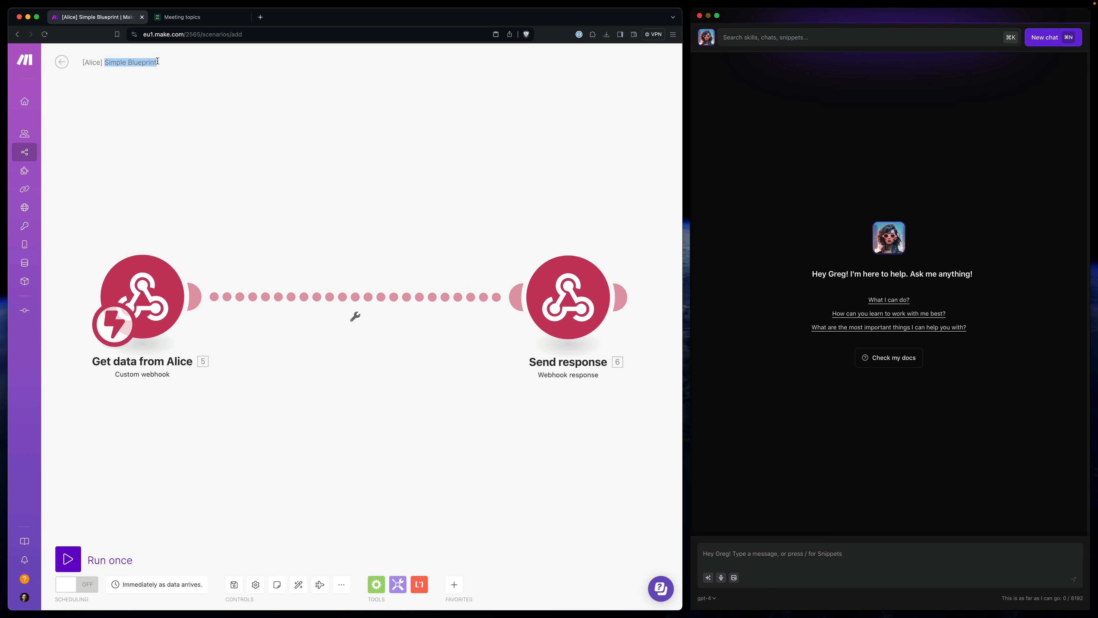
{"action": "type", "text": "Zencal links"}
{"action": "key", "text": "super+a"}
{"action": "key", "text": "super+c"}
Step: Create a webhook named "[Alice] Zencal links" for the Get data from Alice trigger and confirm the module's settings
{"action": "left_click", "coordinate": [144, 265]}
{"action": "left_click", "coordinate": [366, 293]}
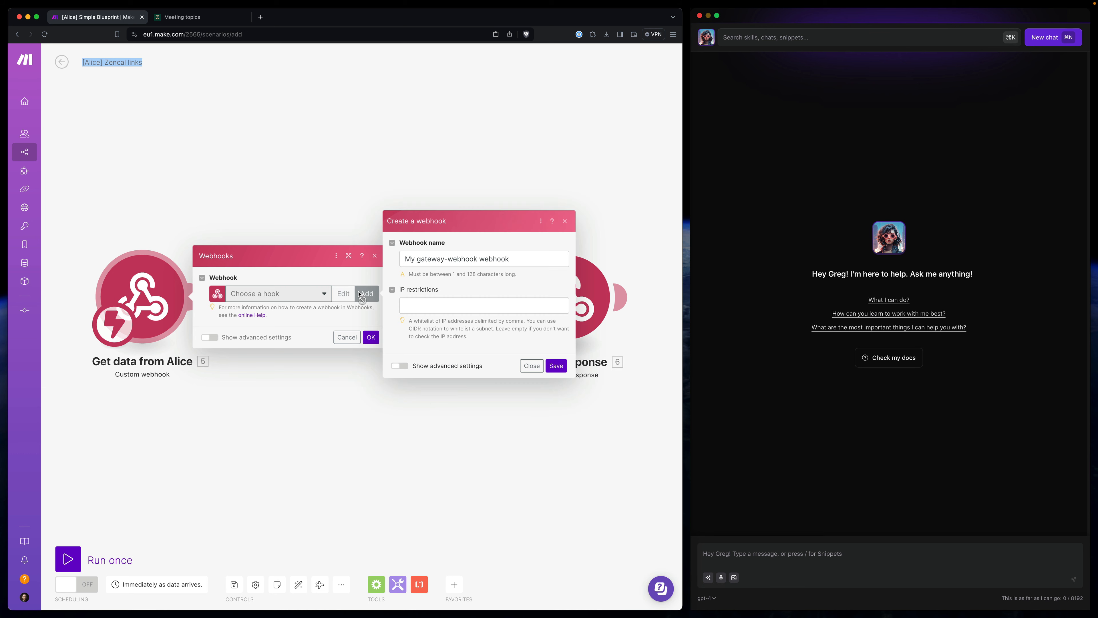
{"action": "left_click", "coordinate": [428, 262]}
{"action": "key", "text": "super+a"}
{"action": "key", "text": "super+v"}
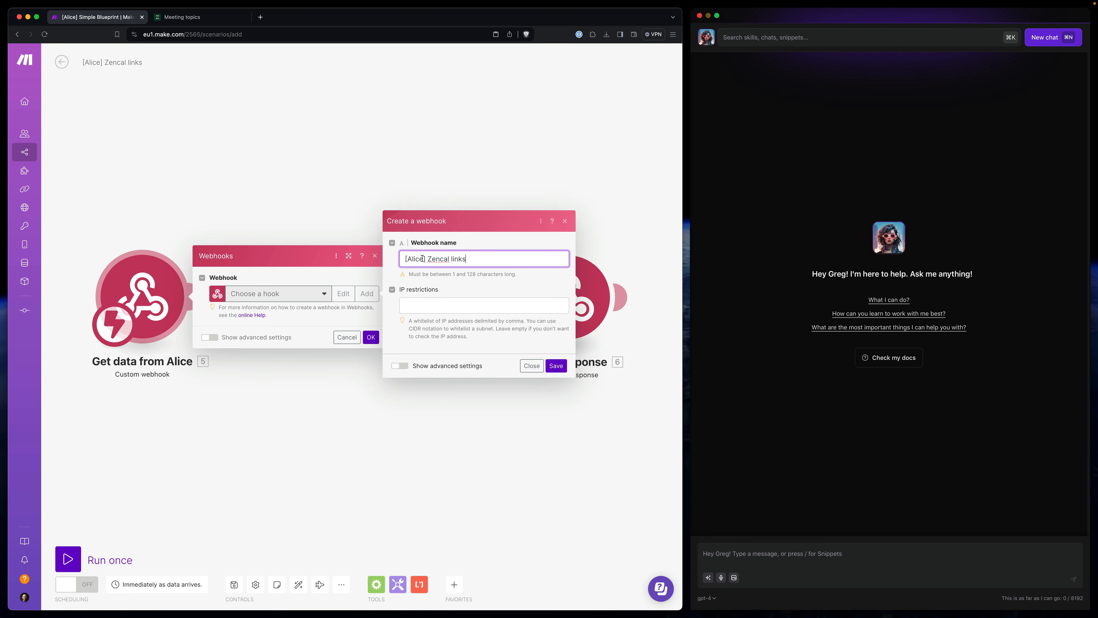
{"action": "left_click", "coordinate": [555, 366]}
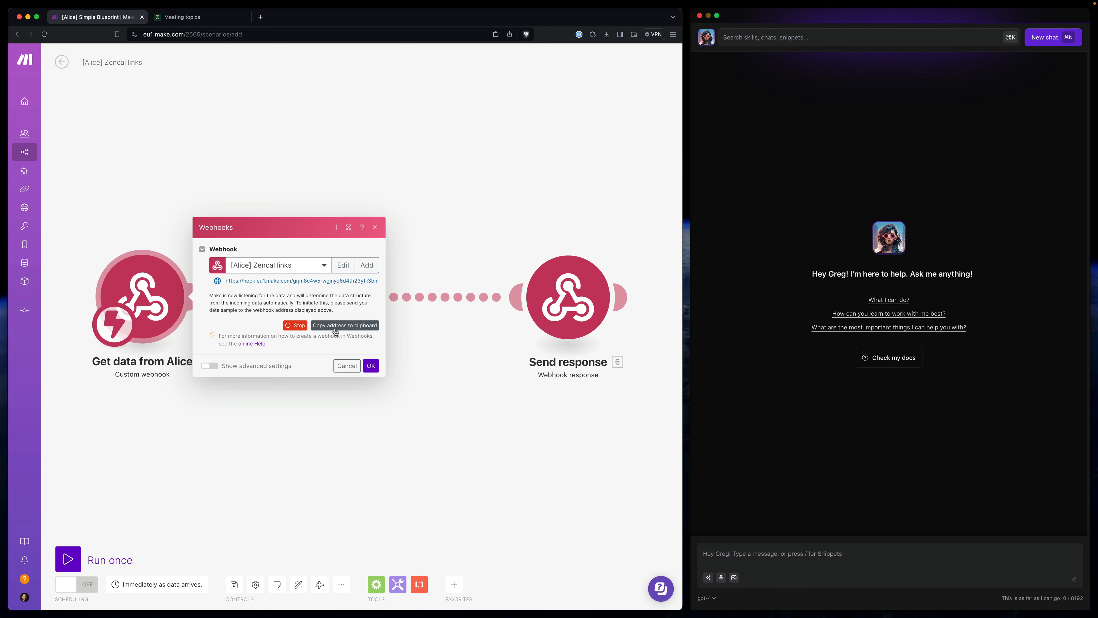
{"action": "left_click", "coordinate": [372, 367]}
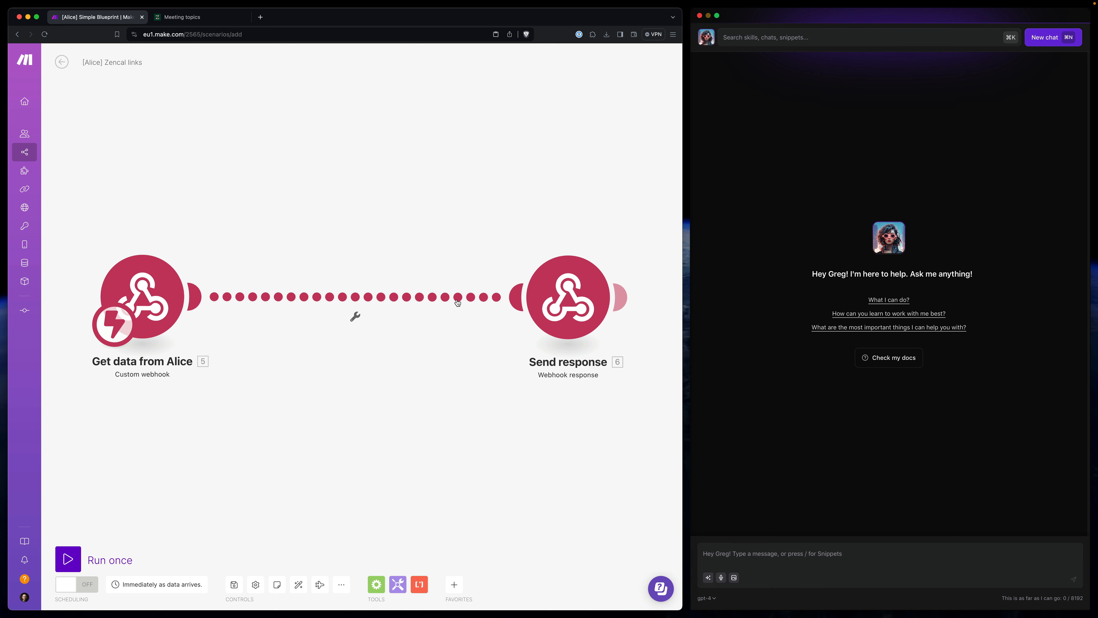
Step: Add a Zencal "Create a Meeting Link" module between Get data from Alice and Send response
{"action": "left_click", "coordinate": [342, 300]}
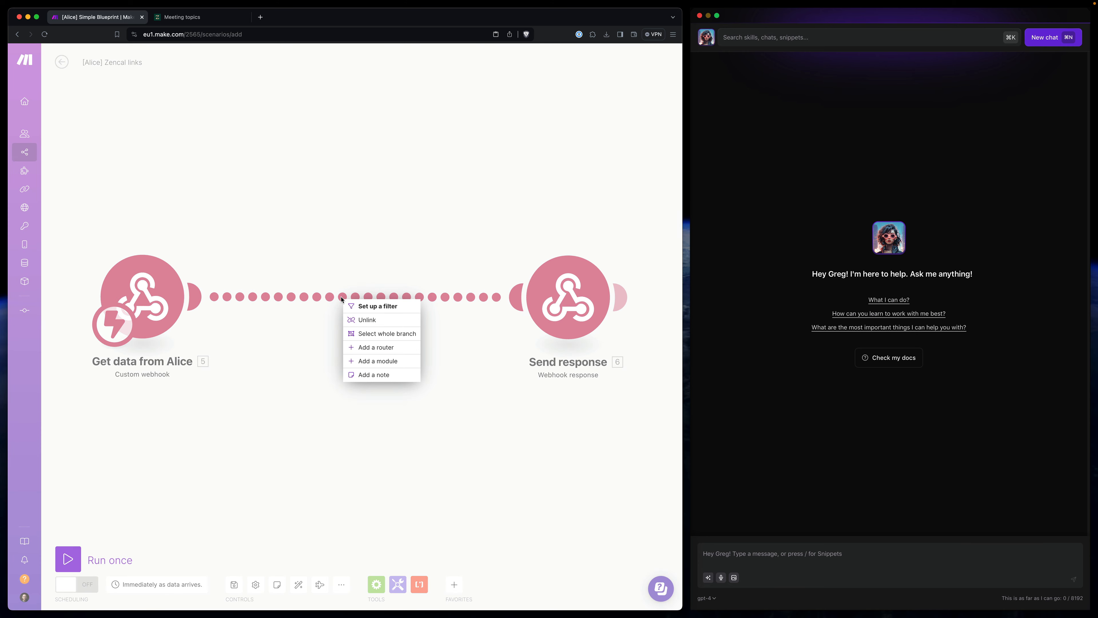
{"action": "left_click", "coordinate": [384, 367]}
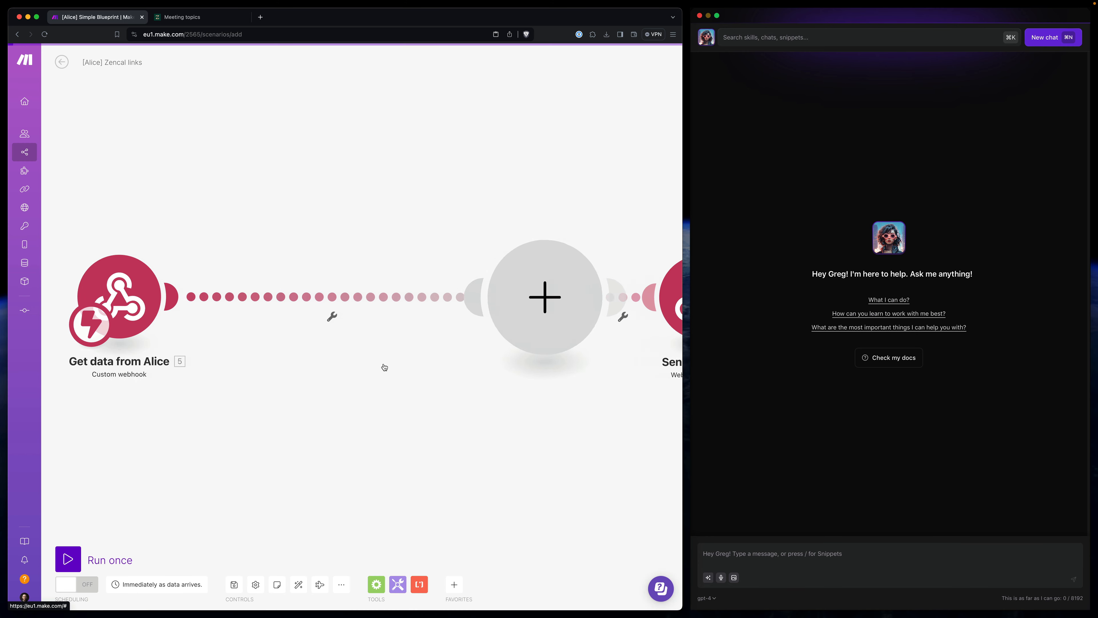
{"action": "type", "text": "zencal"}
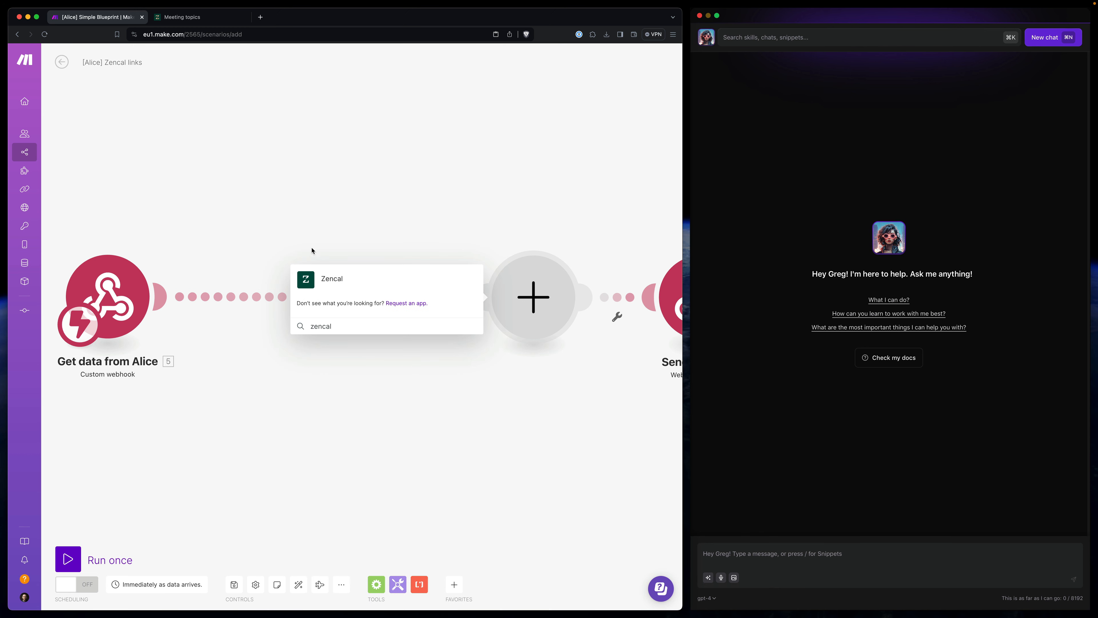
{"action": "left_click", "coordinate": [309, 283]}
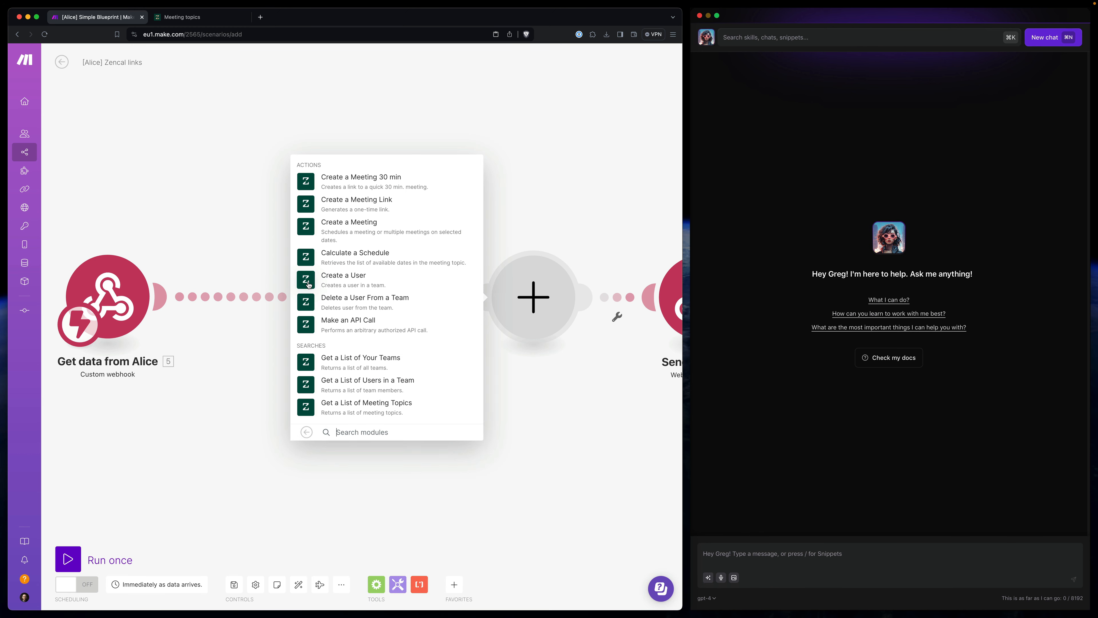
{"action": "left_click", "coordinate": [377, 211]}
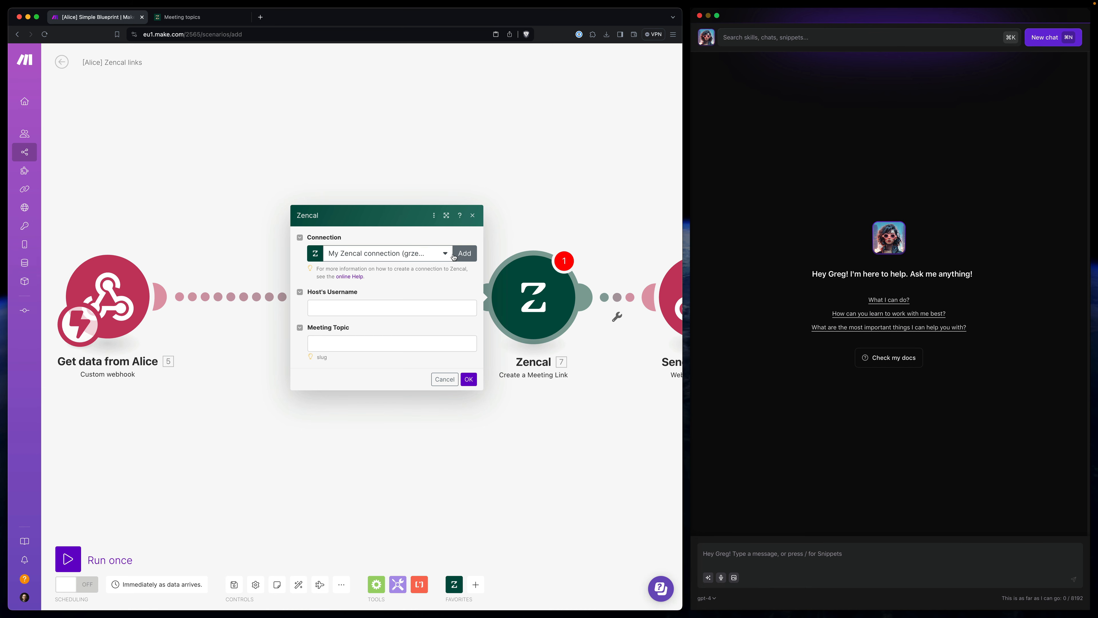
Step: Check the account in Zencal, then enter the host's username in the Create a Meeting Link settings in Make
{"action": "left_click", "coordinate": [188, 20]}
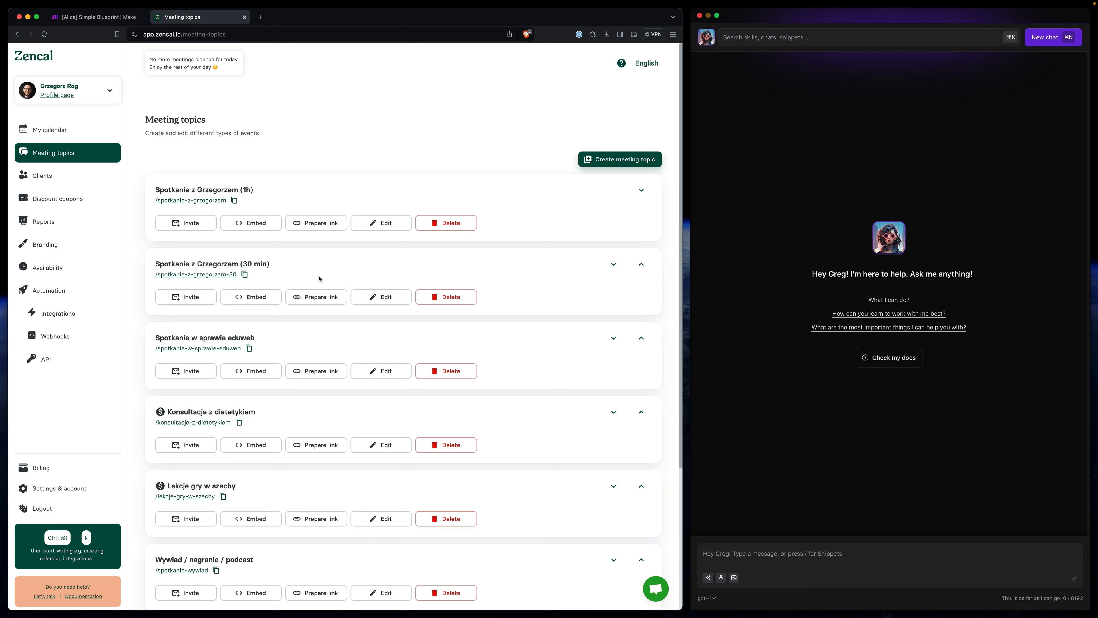
{"action": "left_click", "coordinate": [99, 19]}
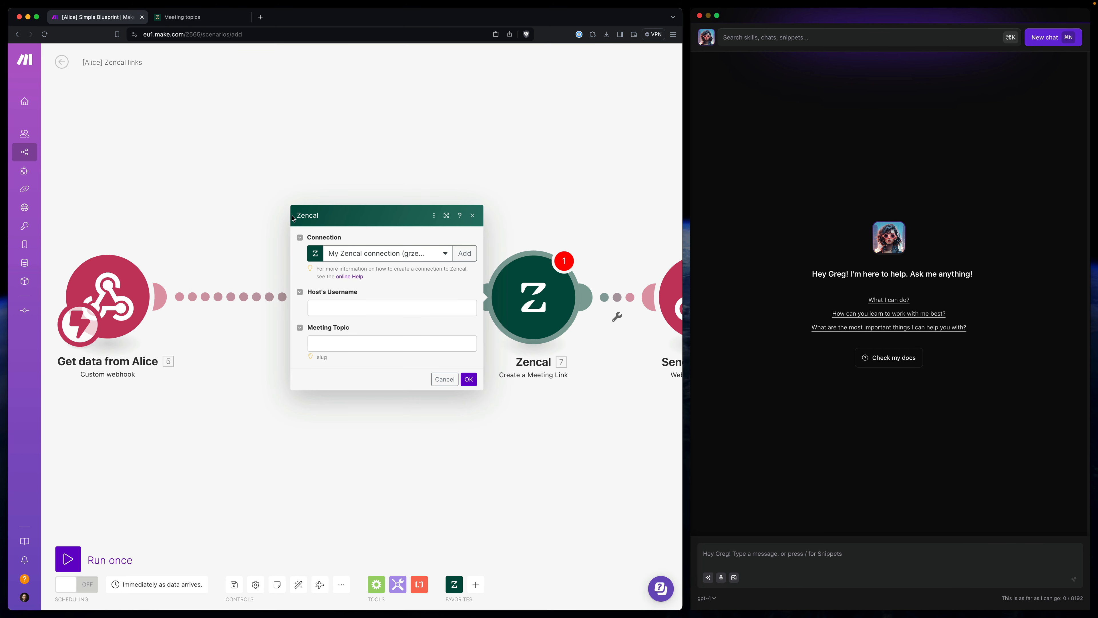
{"action": "left_click", "coordinate": [341, 308]}
{"action": "type", "text": "Grzegorz"}
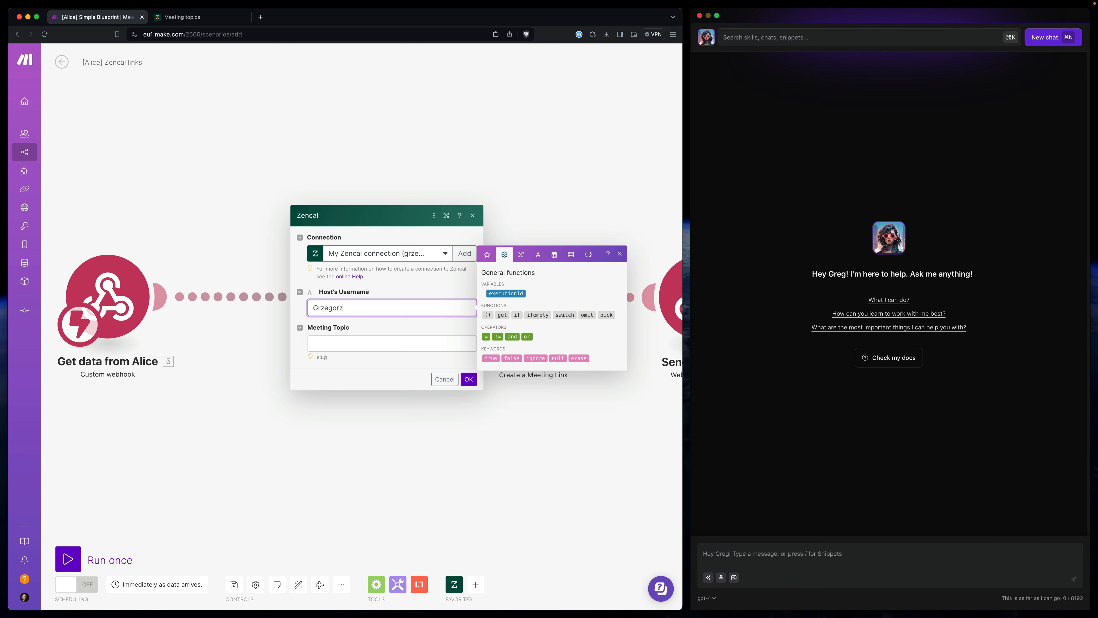
{"action": "key", "text": "Tab"}
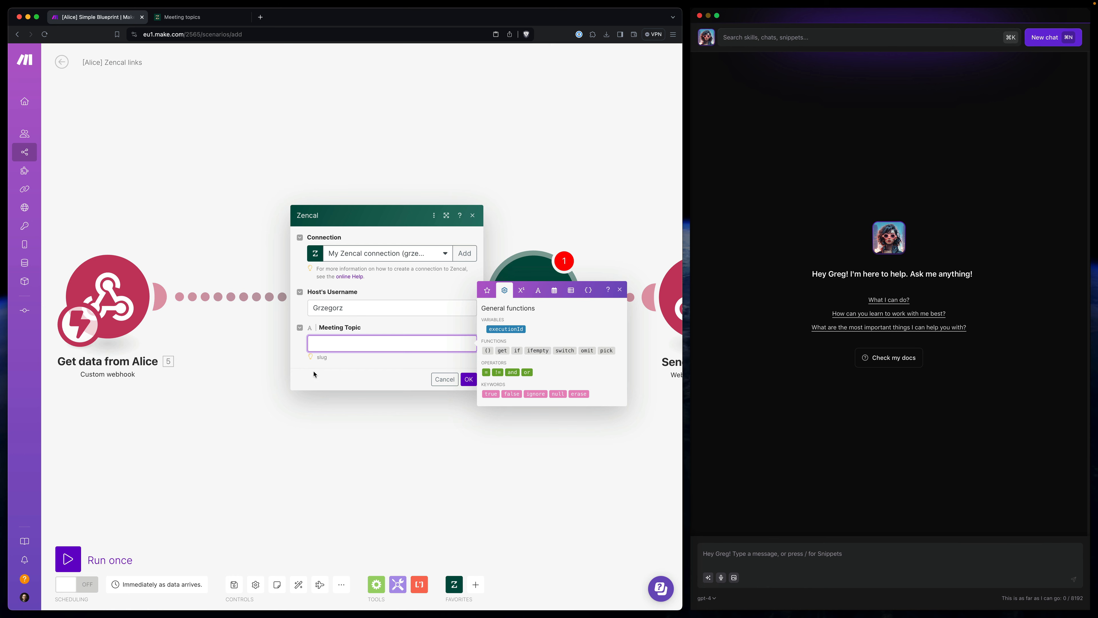
Step: Copy the one-hour meeting topic's slug from Zencal without the slash, paste it as the module's Meeting Topic and confirm
{"action": "left_click", "coordinate": [181, 17]}
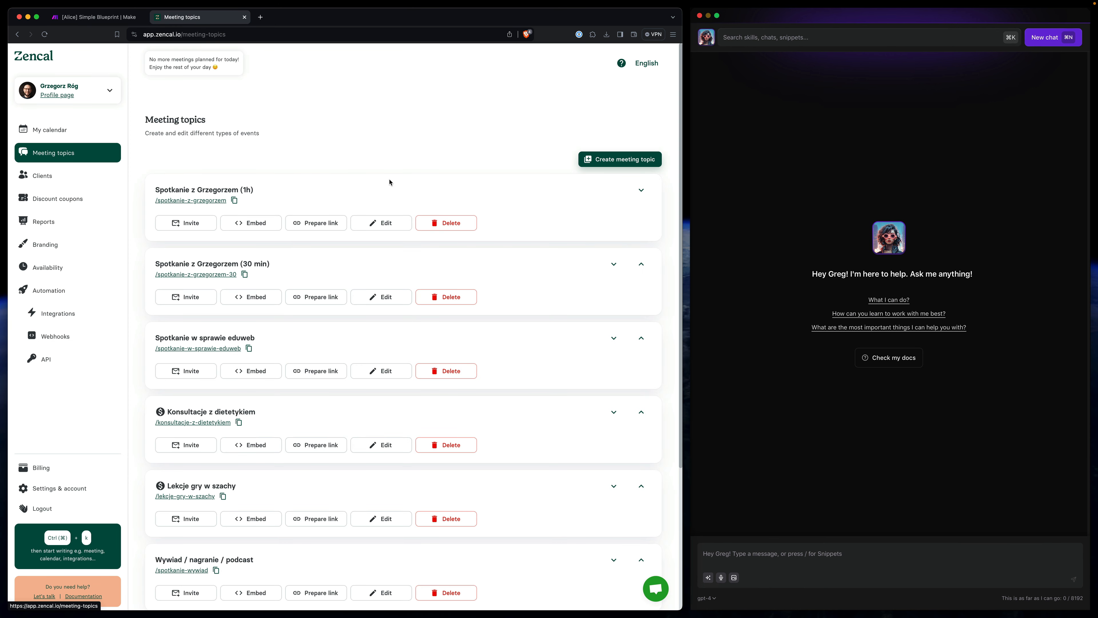
{"action": "scroll", "coordinate": [391, 183], "scroll_direction": "down", "scroll_amount": 4}
{"action": "scroll", "coordinate": [211, 144], "scroll_direction": "up", "scroll_amount": 4}
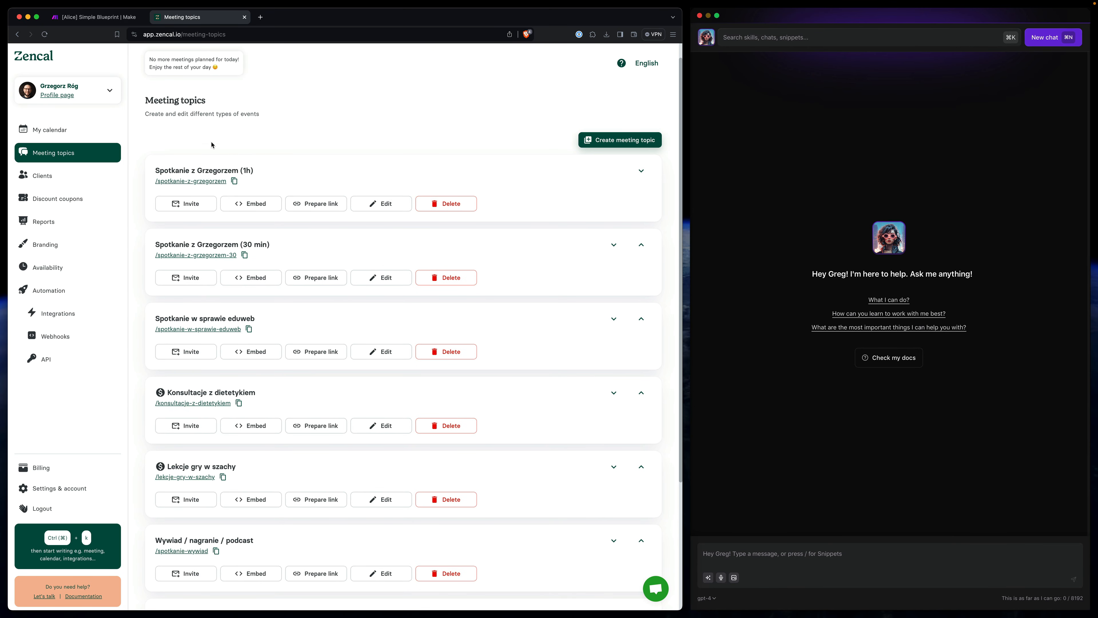
{"action": "left_click_drag", "start_coordinate": [228, 182], "coordinate": [159, 183]}
{"action": "key", "text": "super+c"}
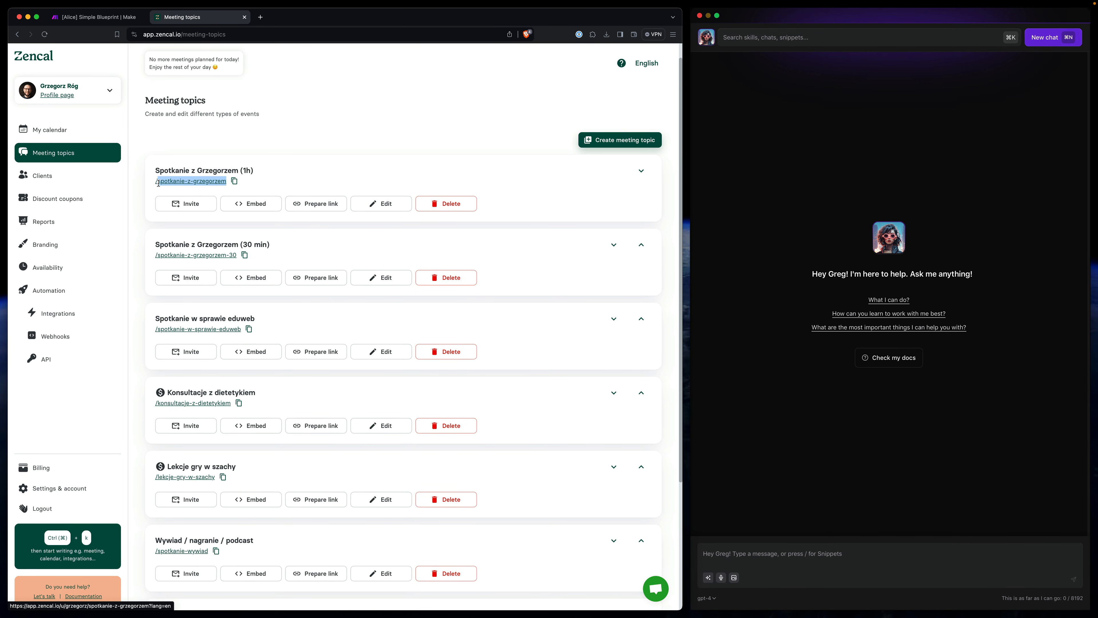
{"action": "left_click", "coordinate": [99, 20]}
{"action": "key", "text": "super+v"}
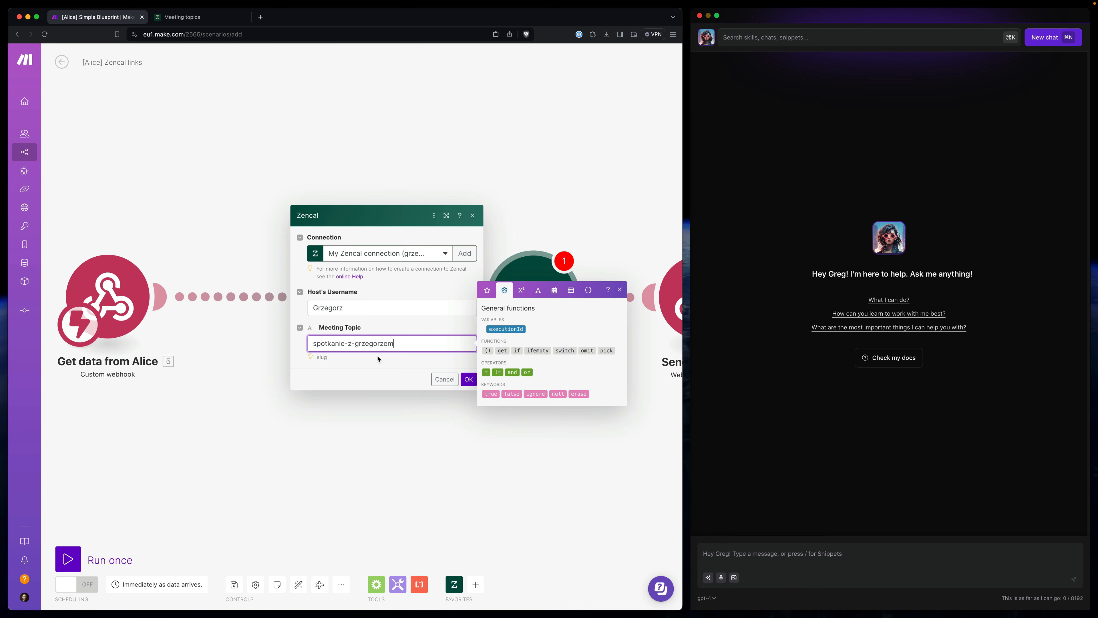
{"action": "left_click", "coordinate": [469, 380]}
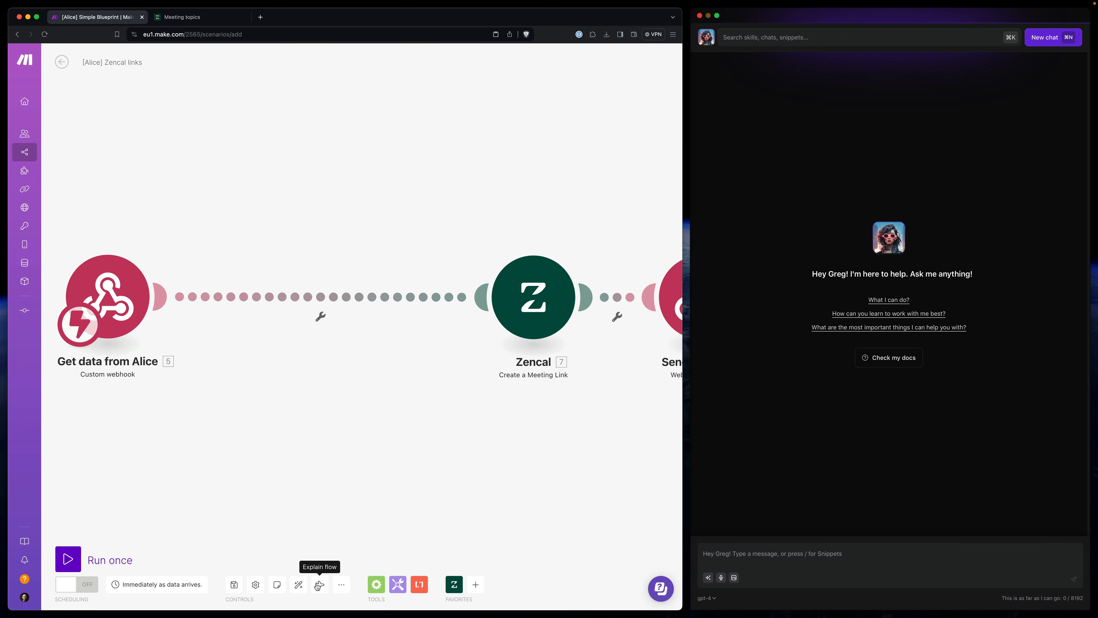
Step: Auto-align the scenario's modules and save the scenario
{"action": "left_click", "coordinate": [298, 585]}
{"action": "left_click", "coordinate": [234, 585]}
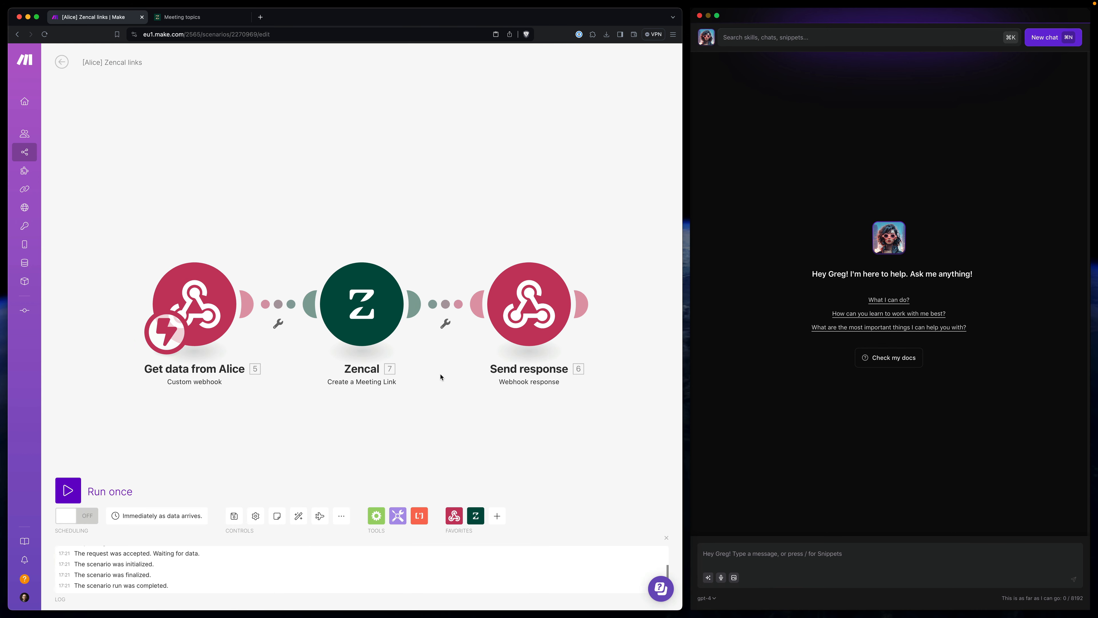
Step: Run only the Zencal module and examine the meeting link in its output bundle
{"action": "right_click", "coordinate": [371, 283]}
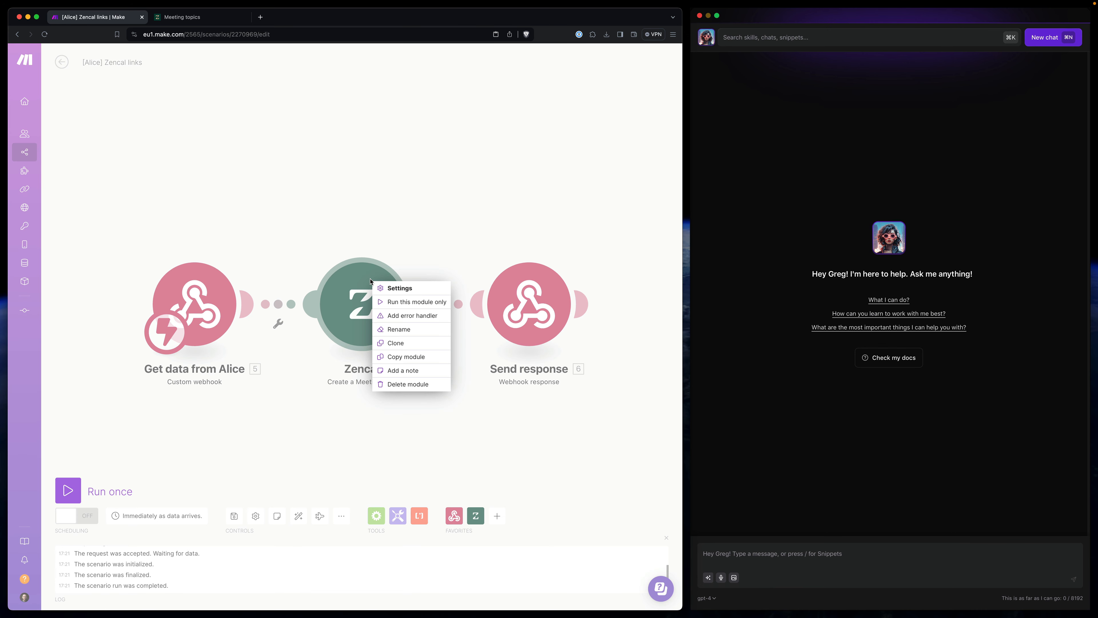
{"action": "left_click", "coordinate": [411, 302]}
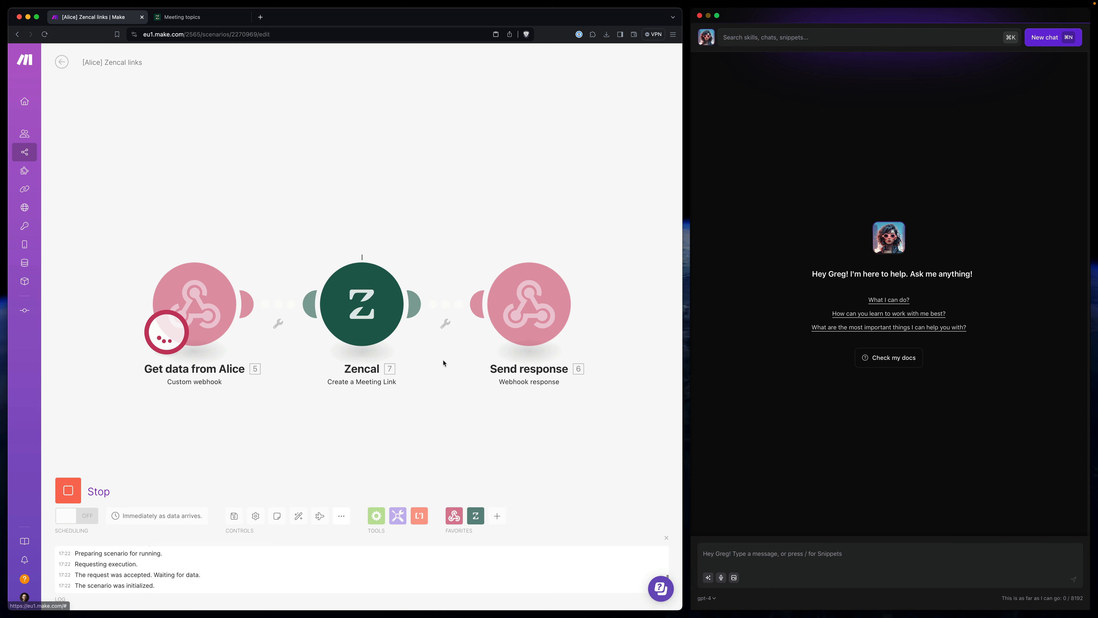
{"action": "left_click", "coordinate": [416, 251]}
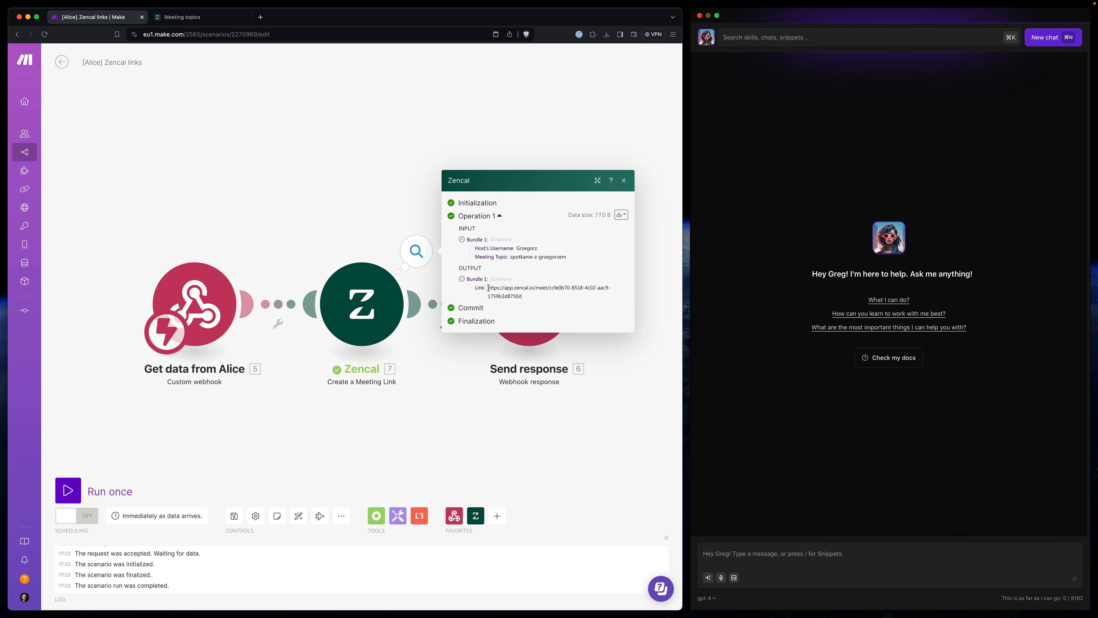
{"action": "left_click_drag", "start_coordinate": [488, 288], "coordinate": [521, 293]}
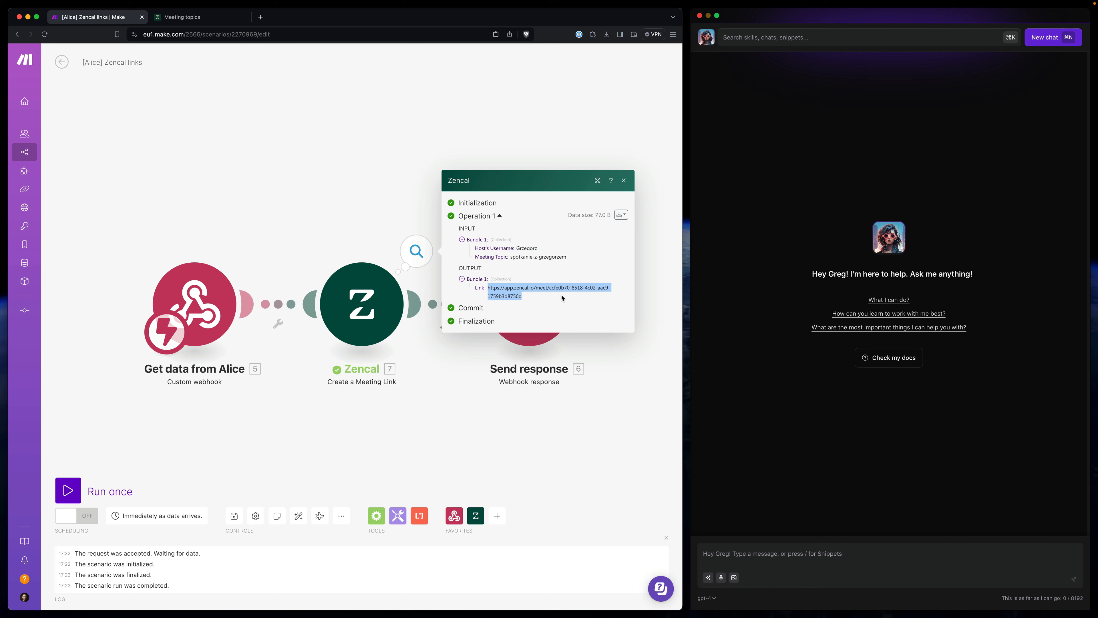
{"action": "left_click", "coordinate": [553, 286]}
{"action": "left_click_drag", "start_coordinate": [549, 287], "coordinate": [545, 296]}
{"action": "left_click", "coordinate": [320, 231]}
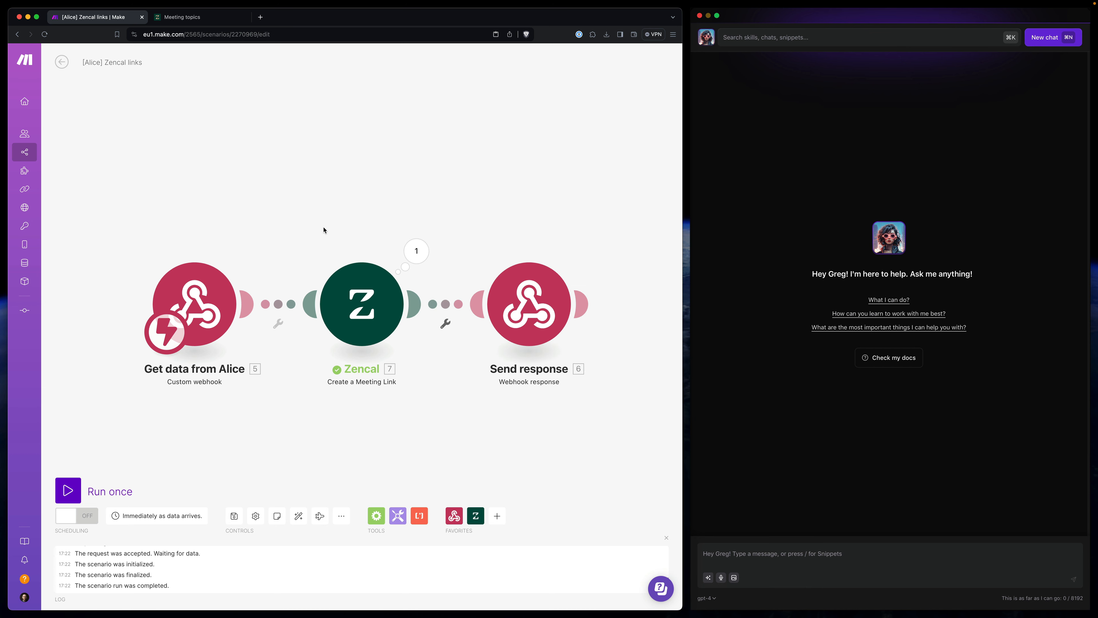
Step: Insert a router between Get data from Alice and Zencal, and move the Zencal and Send response modules up together
{"action": "left_click_drag", "start_coordinate": [216, 302], "coordinate": [133, 300]}
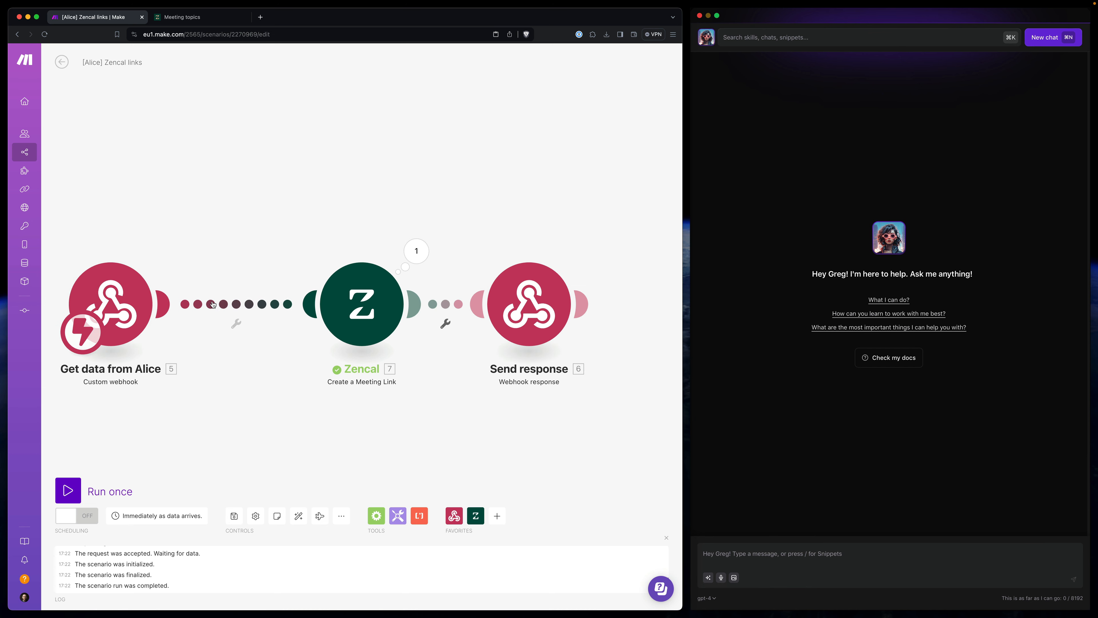
{"action": "right_click", "coordinate": [236, 304]}
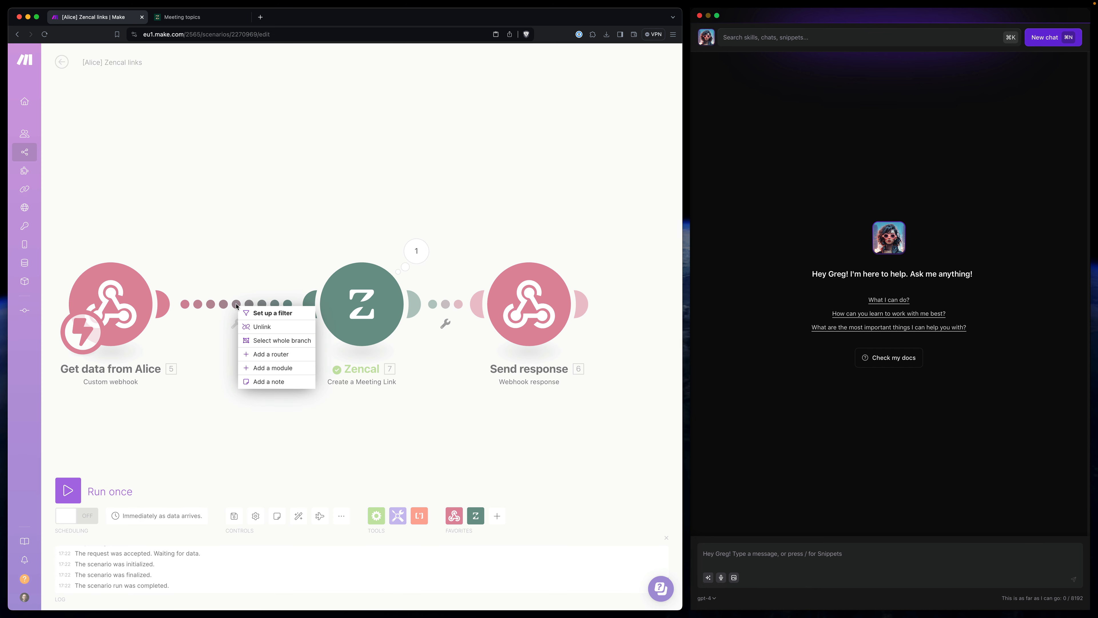
{"action": "left_click", "coordinate": [274, 354]}
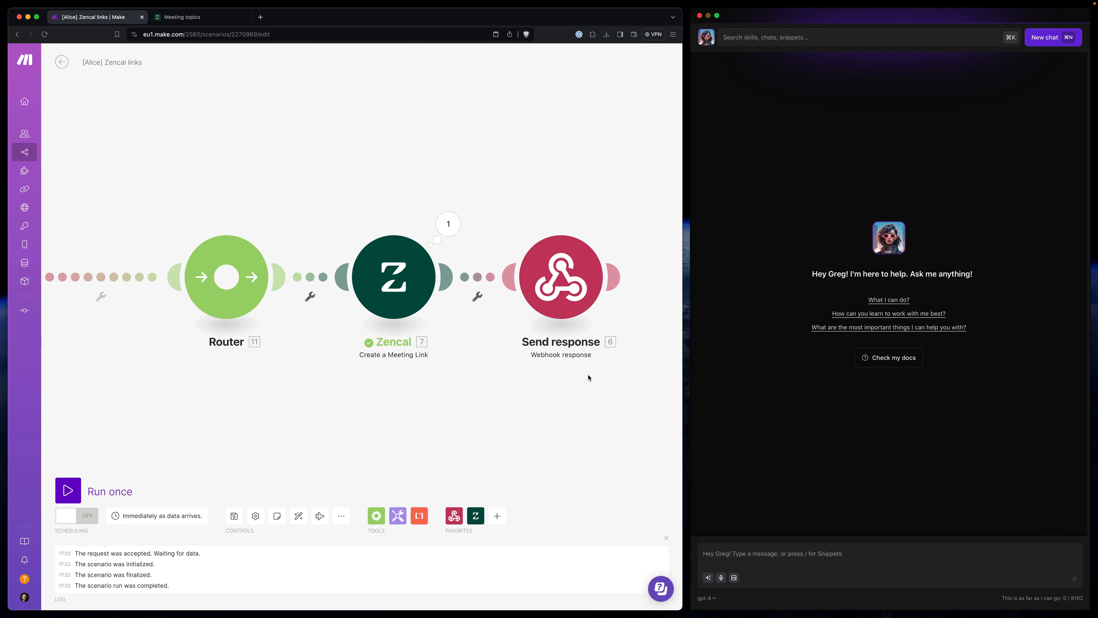
{"action": "left_click_drag", "start_coordinate": [605, 378], "coordinate": [347, 230]}
{"action": "left_click_drag", "start_coordinate": [397, 271], "coordinate": [398, 153]}
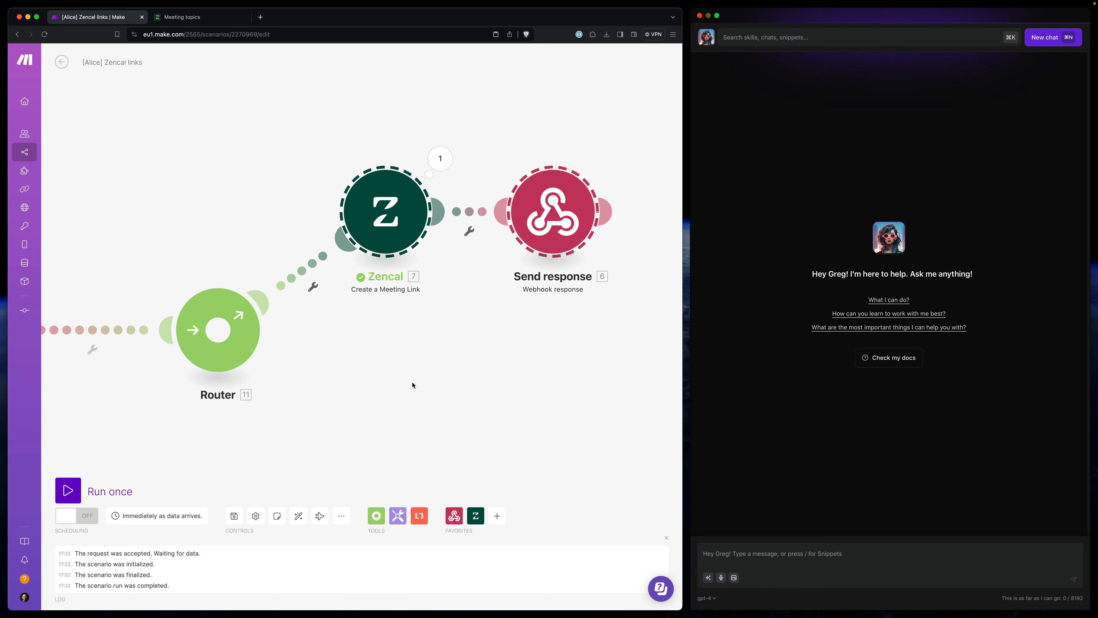
Step: Replace the ok! value in the Send response body with the Zencal module's Link output and confirm
{"action": "left_click", "coordinate": [550, 219]}
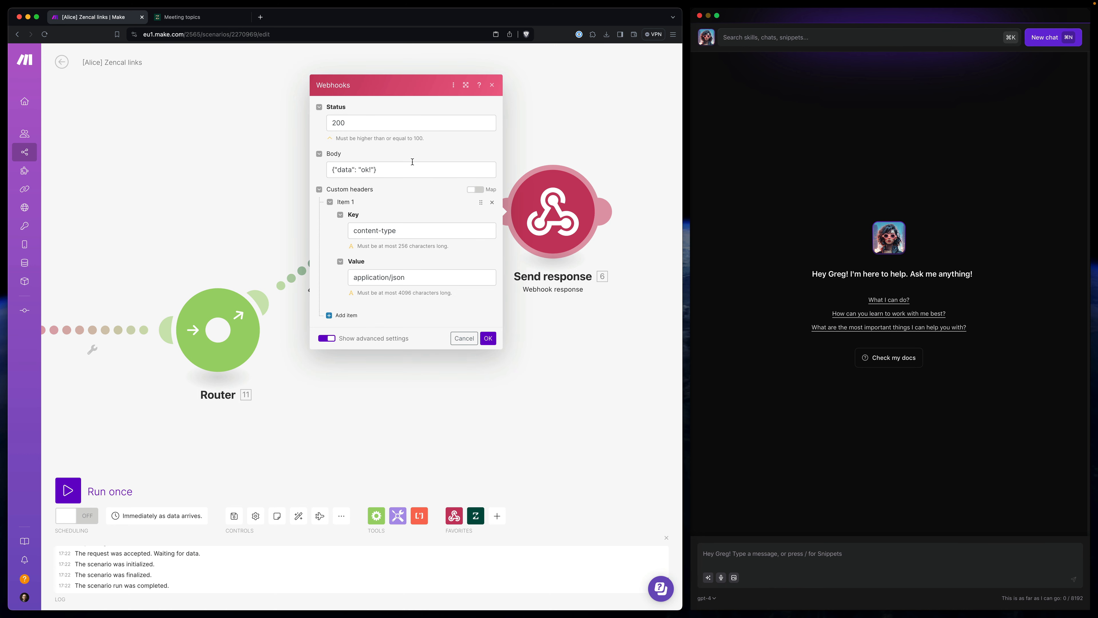
{"action": "left_click", "coordinate": [372, 170]}
{"action": "key", "text": "BackSpace"}
{"action": "key", "text": "BackSpace"}
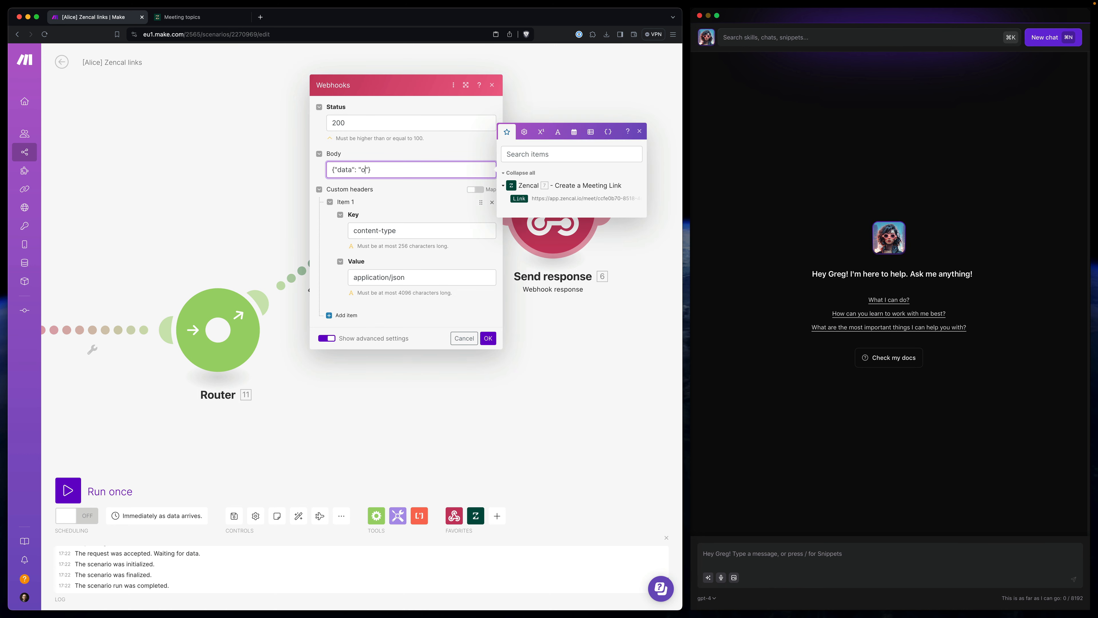
{"action": "left_click", "coordinate": [519, 198]}
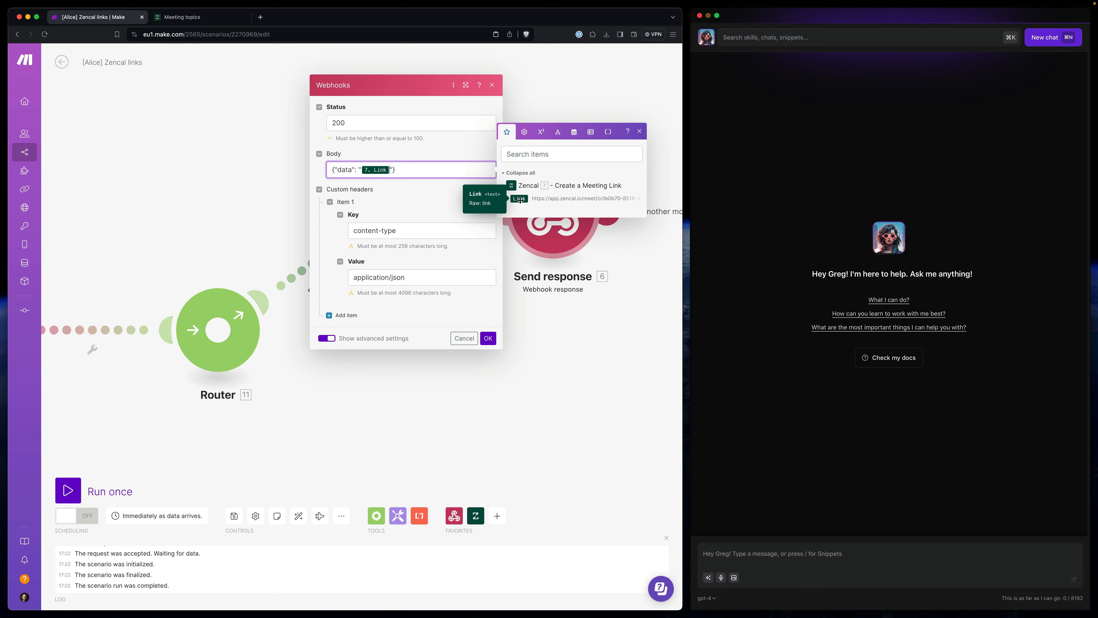
{"action": "left_click", "coordinate": [488, 338]}
Step: Copy the Zencal and Send response modules together and paste them twice to make two more router routes
{"action": "left_click_drag", "start_coordinate": [522, 361], "coordinate": [491, 348]}
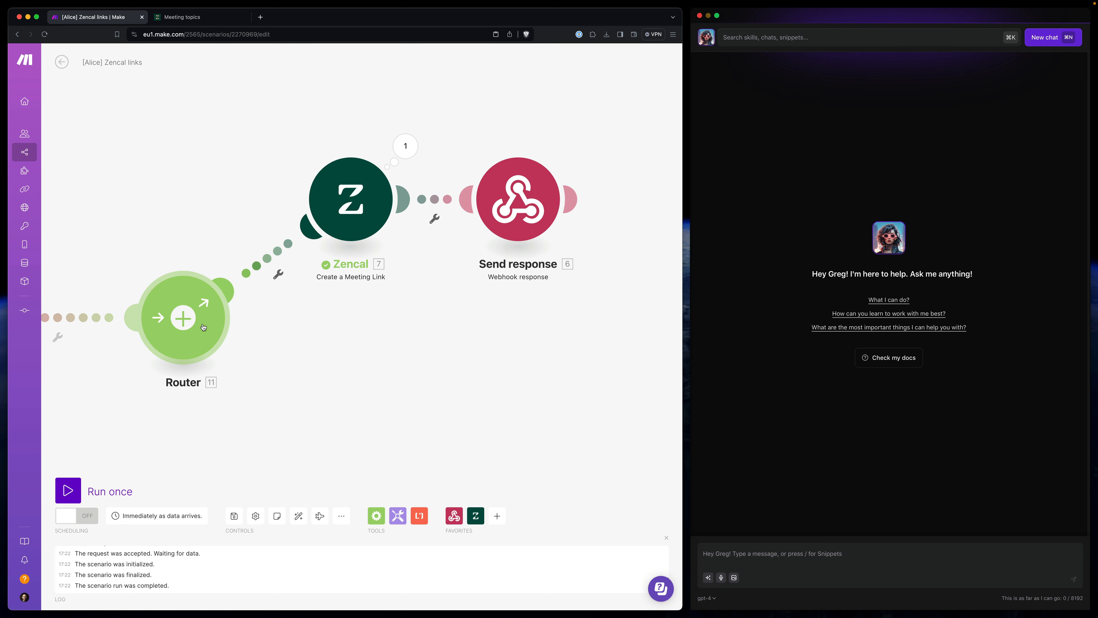
{"action": "left_click_drag", "start_coordinate": [574, 289], "coordinate": [311, 130]}
{"action": "right_click", "coordinate": [355, 182]}
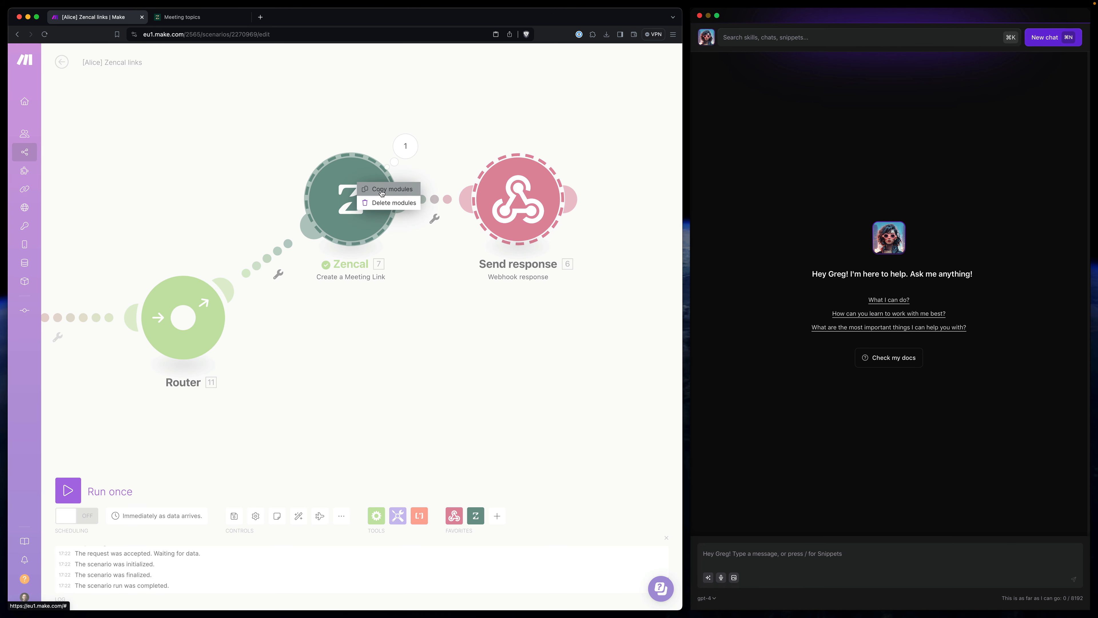
{"action": "left_click", "coordinate": [392, 189]}
{"action": "key", "text": "super+v"}
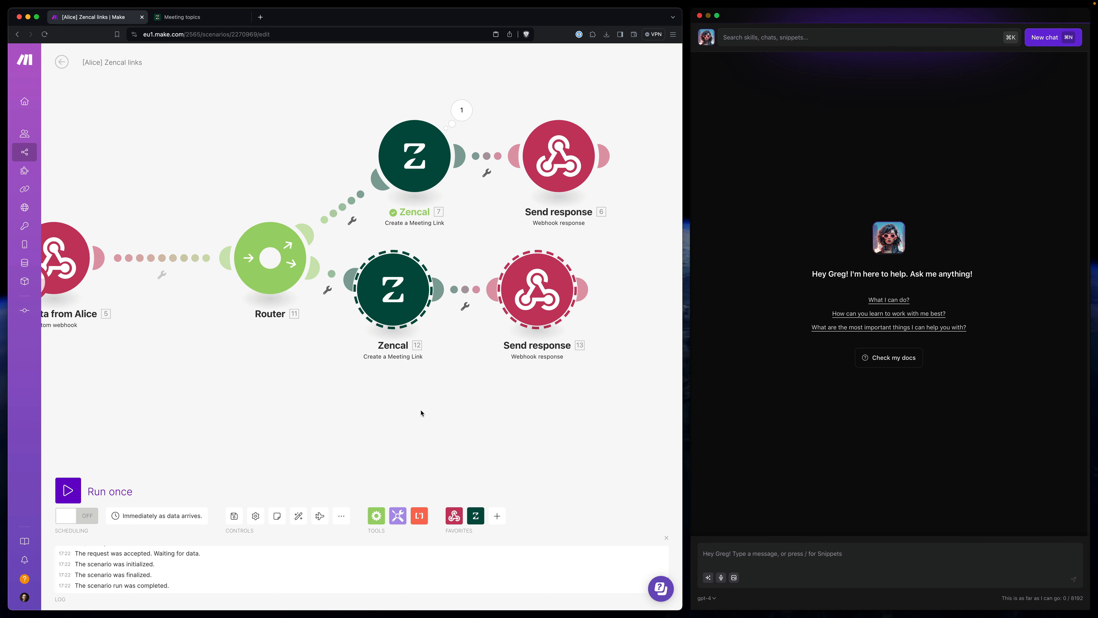
{"action": "key", "text": "super+v"}
Step: Auto-align the modules of the three router routes and save the scenario
{"action": "left_click_drag", "start_coordinate": [353, 435], "coordinate": [326, 286]}
{"action": "left_click", "coordinate": [301, 521]}
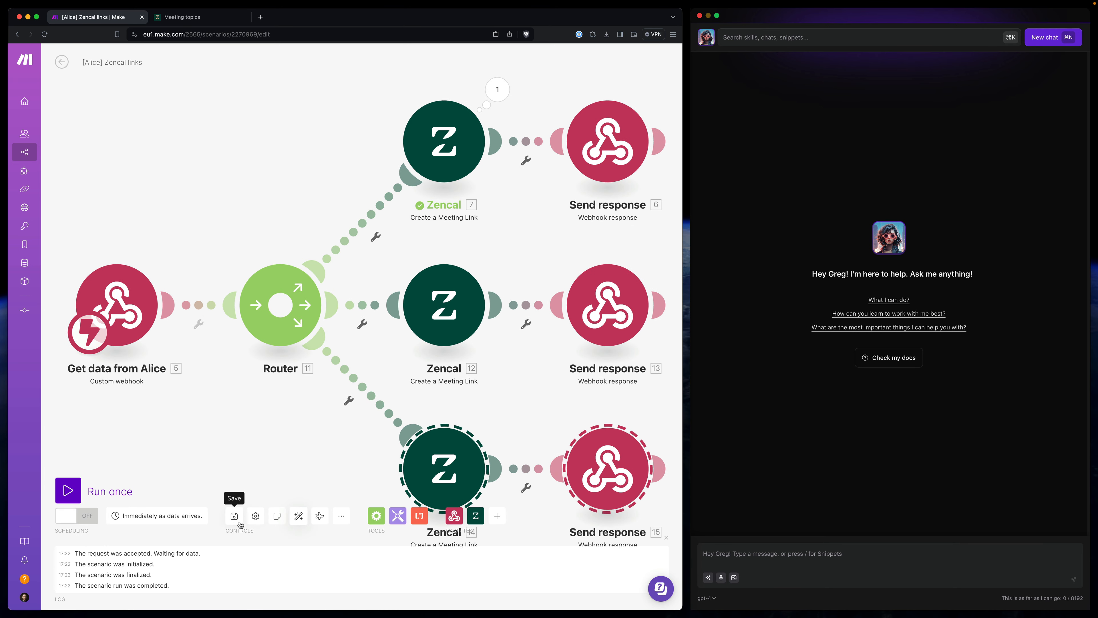
{"action": "key", "text": "super+s"}
Step: Label the filter on the router's upper route 30 min
{"action": "left_click", "coordinate": [399, 189]}
{"action": "left_click", "coordinate": [421, 163]}
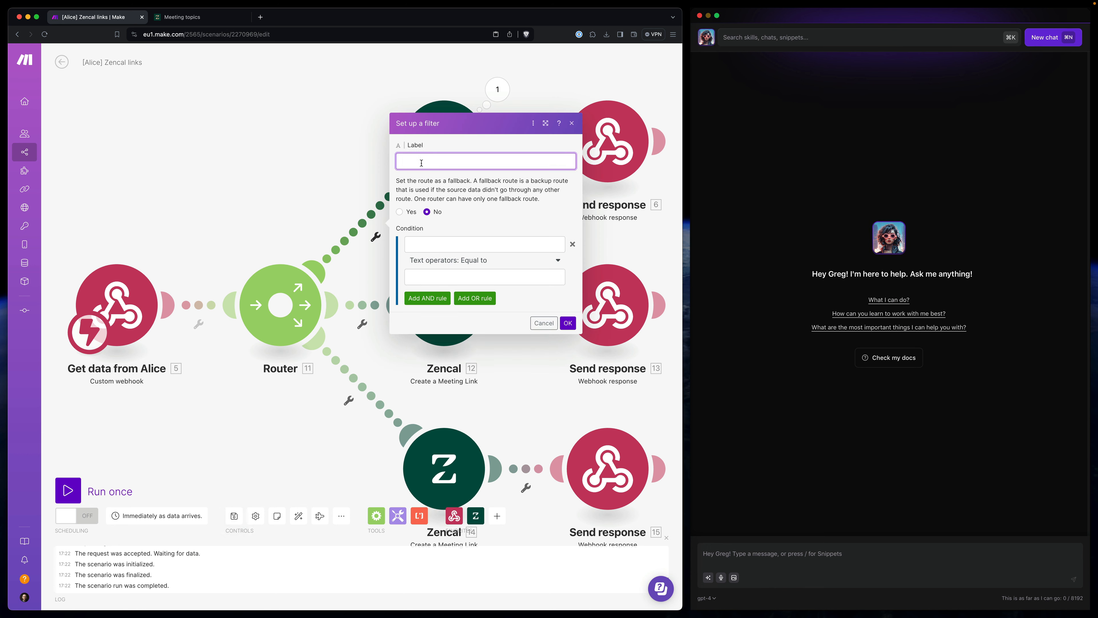
{"action": "type", "text": "03"}
{"action": "type", "text": "0 min"}
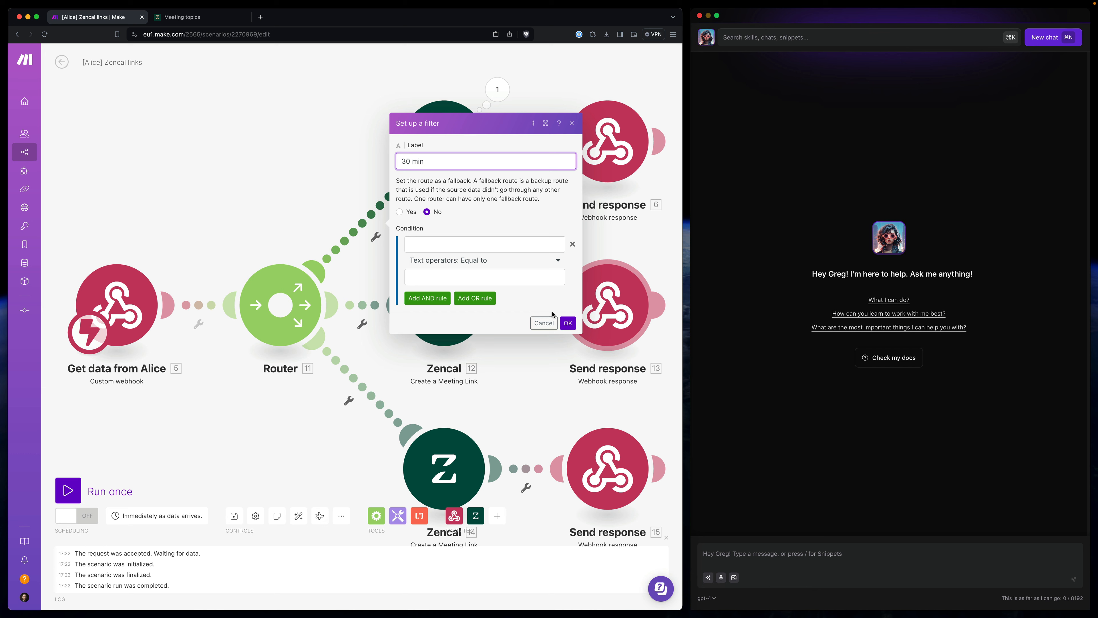
{"action": "left_click", "coordinate": [568, 322]}
Step: Label the middle route's filter 45 and the lower route's filter 60
{"action": "left_click", "coordinate": [375, 304]}
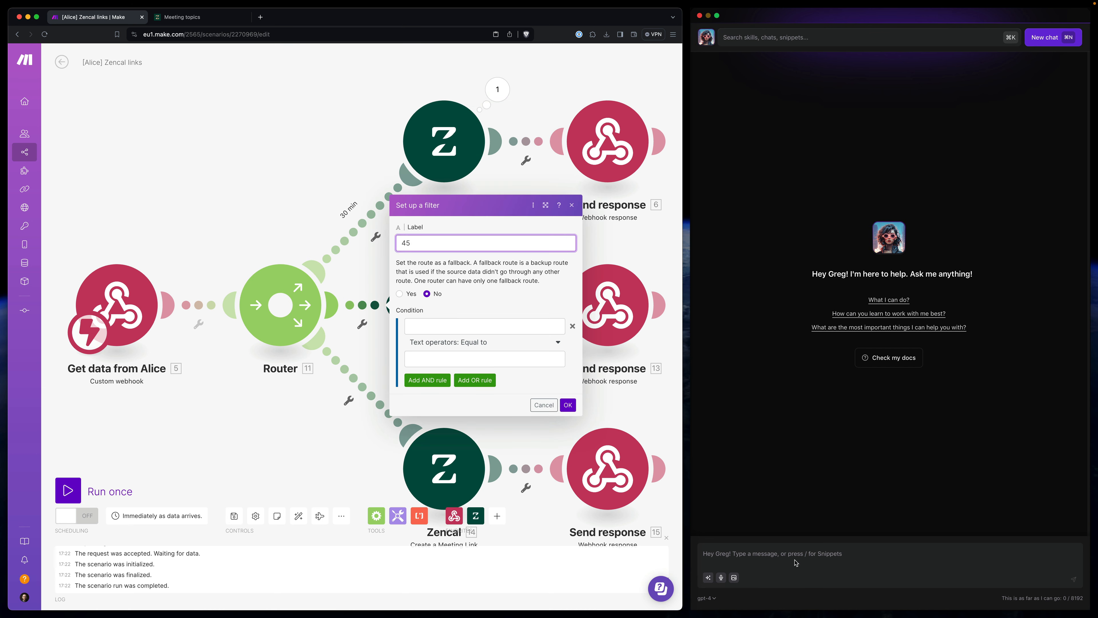
{"action": "left_click", "coordinate": [568, 405]}
{"action": "left_click", "coordinate": [374, 386]}
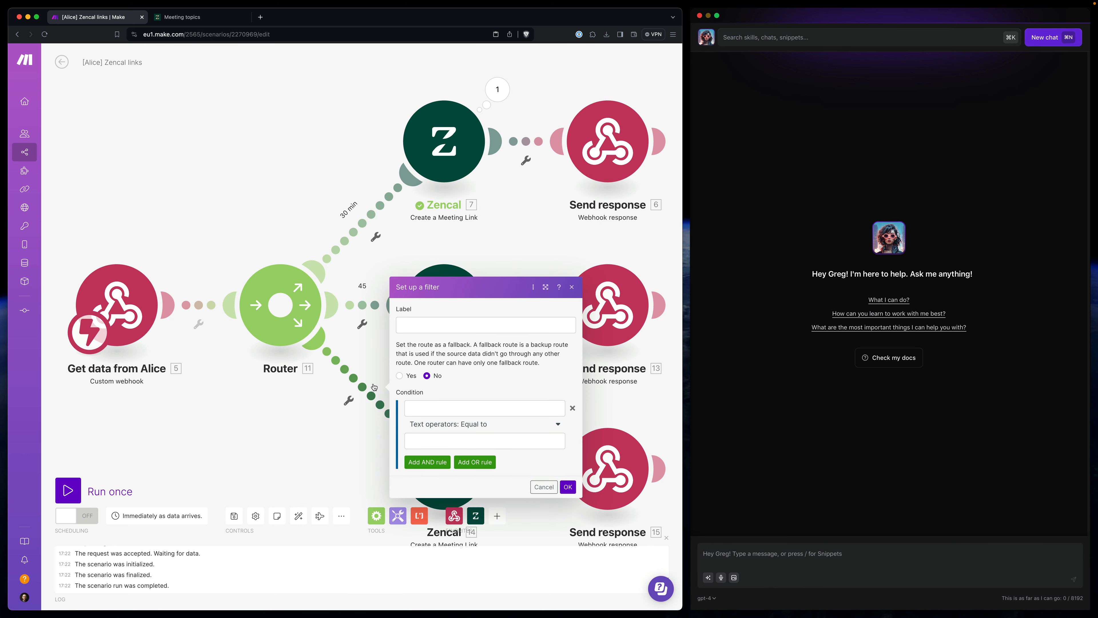
{"action": "left_click", "coordinate": [423, 327]}
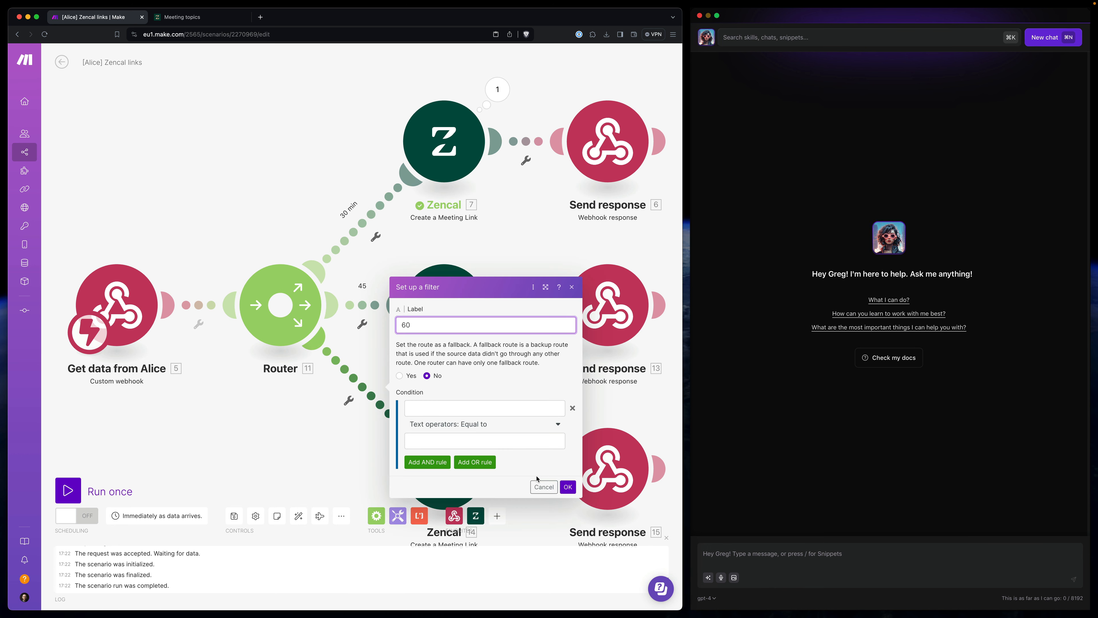
{"action": "left_click", "coordinate": [567, 487]}
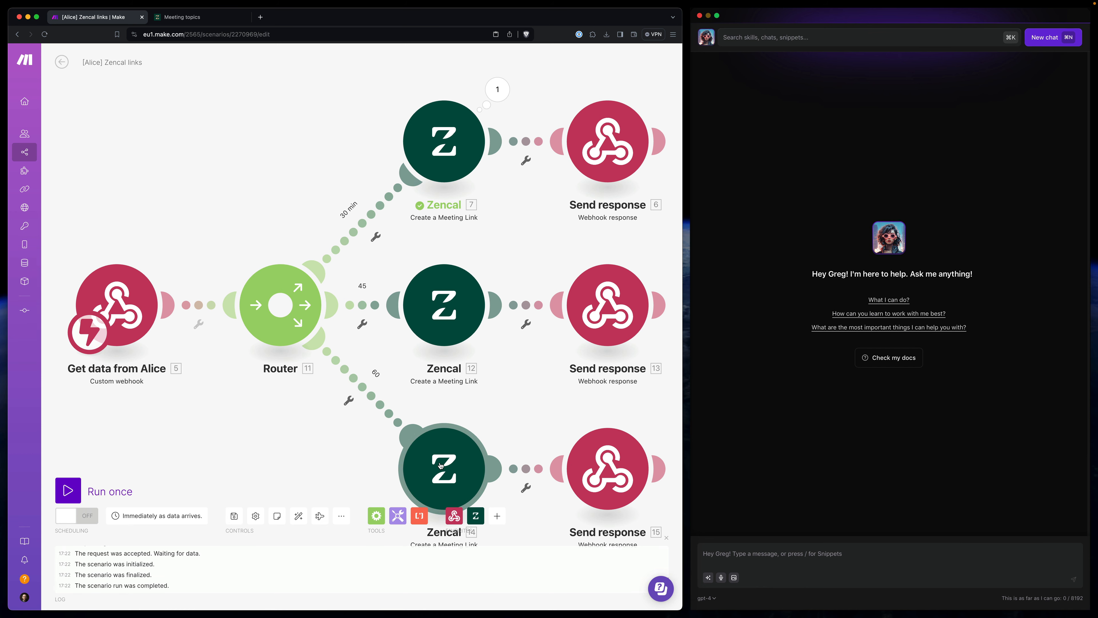
Step: Look up the 30-minute topic's slug in Zencal and append -30 to the Meeting Topic of the 30 min route's Zencal module
{"action": "left_click", "coordinate": [186, 18]}
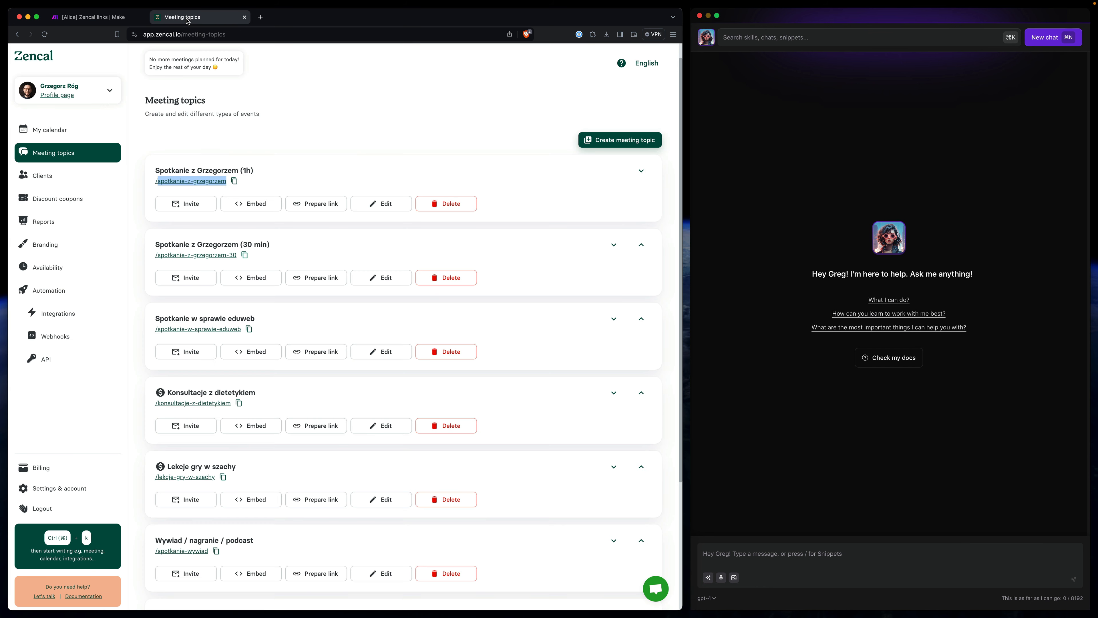
{"action": "scroll", "coordinate": [159, 151], "scroll_direction": "down", "scroll_amount": 1}
{"action": "left_click_drag", "start_coordinate": [236, 252], "coordinate": [155, 256]}
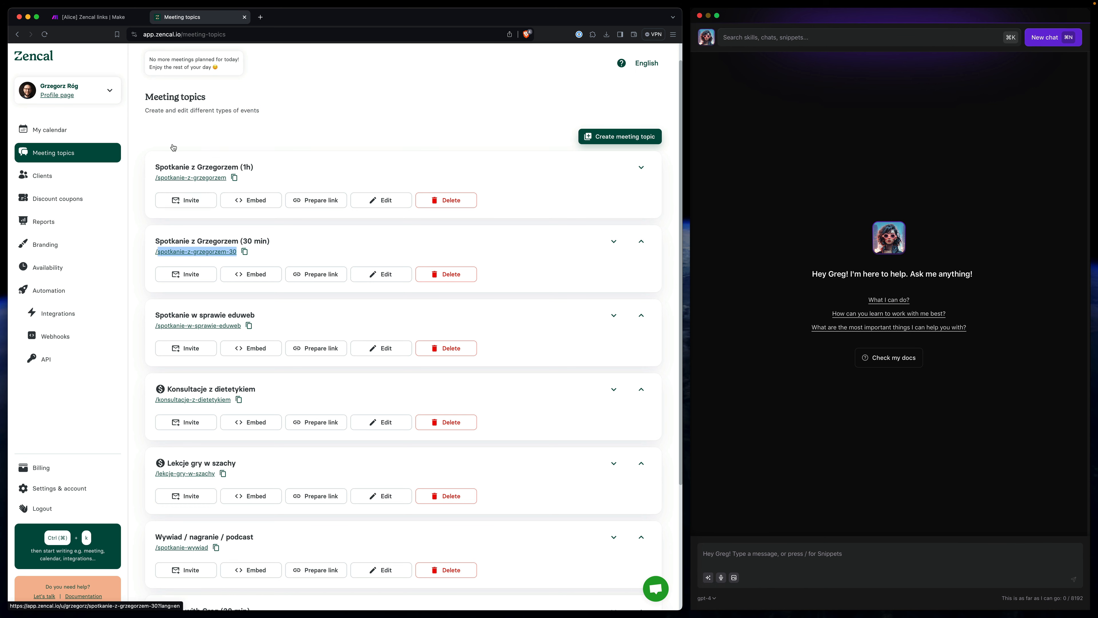
{"action": "left_click", "coordinate": [93, 16]}
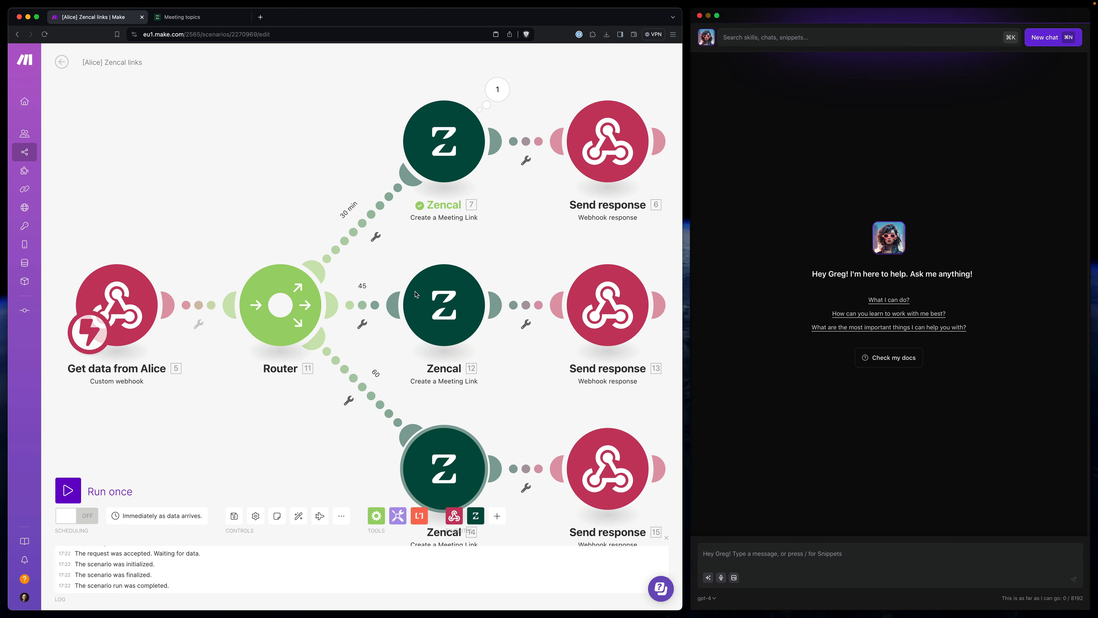
{"action": "left_click", "coordinate": [444, 143]}
{"action": "left_click", "coordinate": [606, 186]}
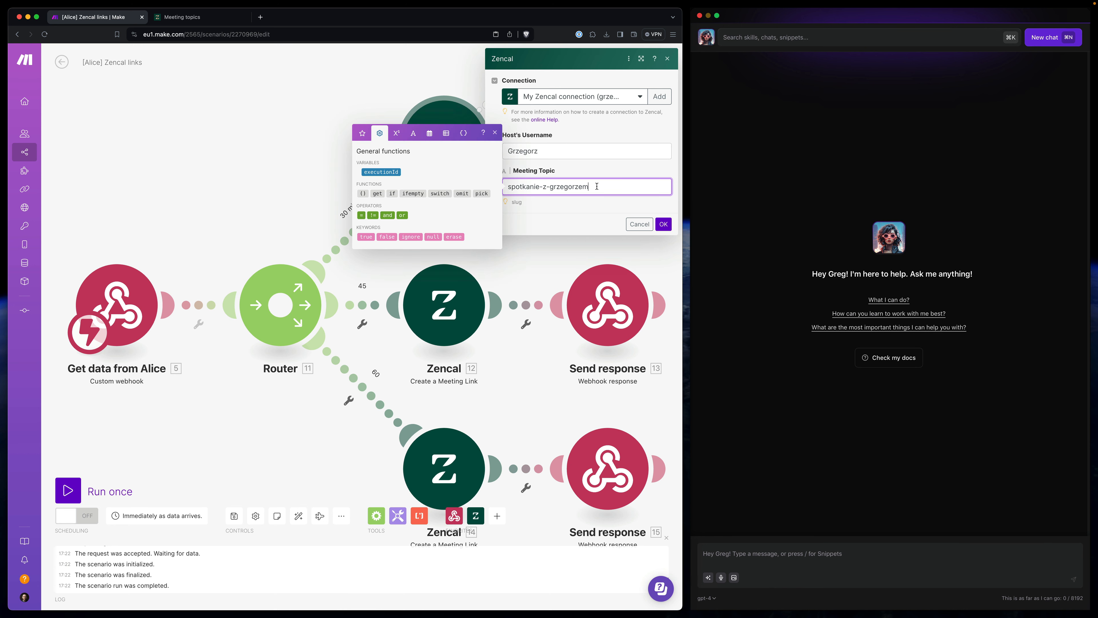
{"action": "type", "text": "-30"}
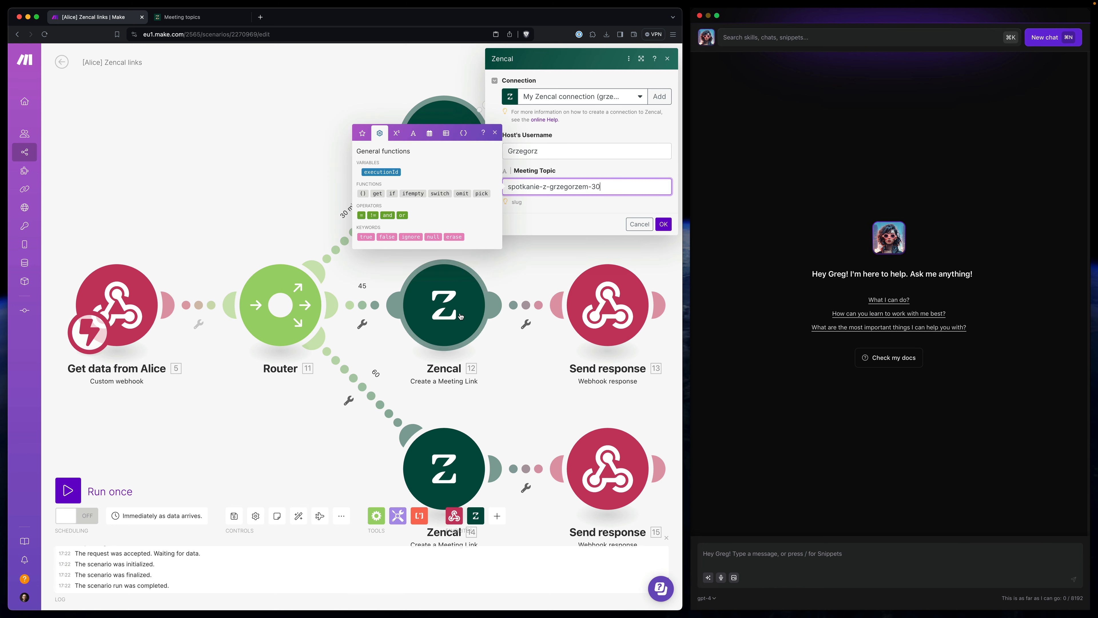
{"action": "left_click", "coordinate": [663, 224]}
Step: Add a hyphenated suffix to the 45 route's Meeting Topic slug, and keep the 60 route's Meeting Topic as it is
{"action": "left_click", "coordinate": [450, 298]}
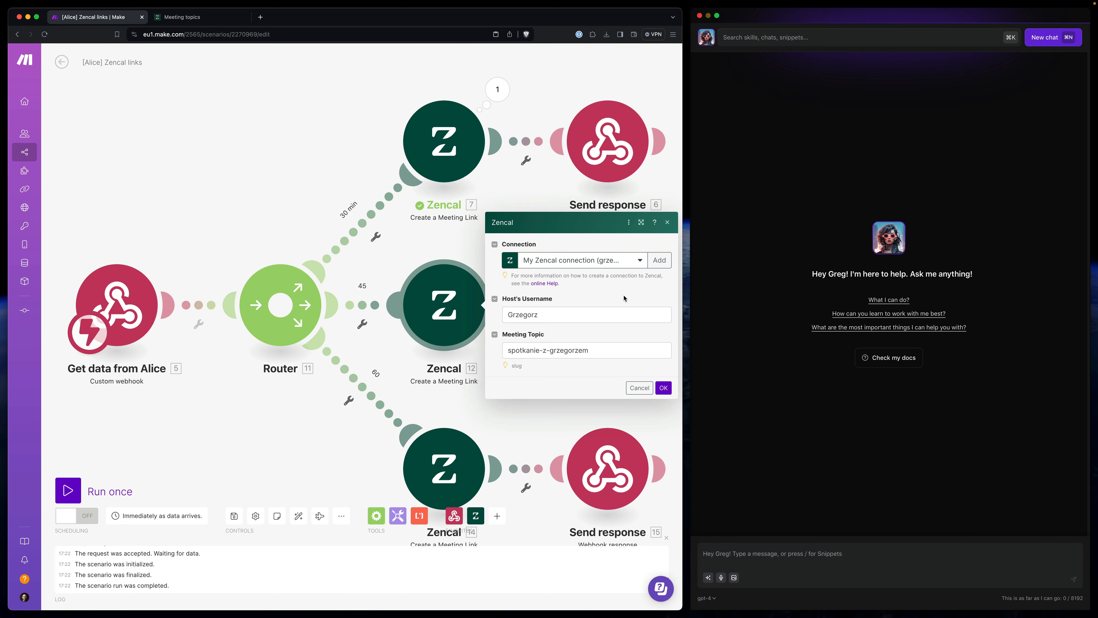
{"action": "left_click", "coordinate": [605, 351]}
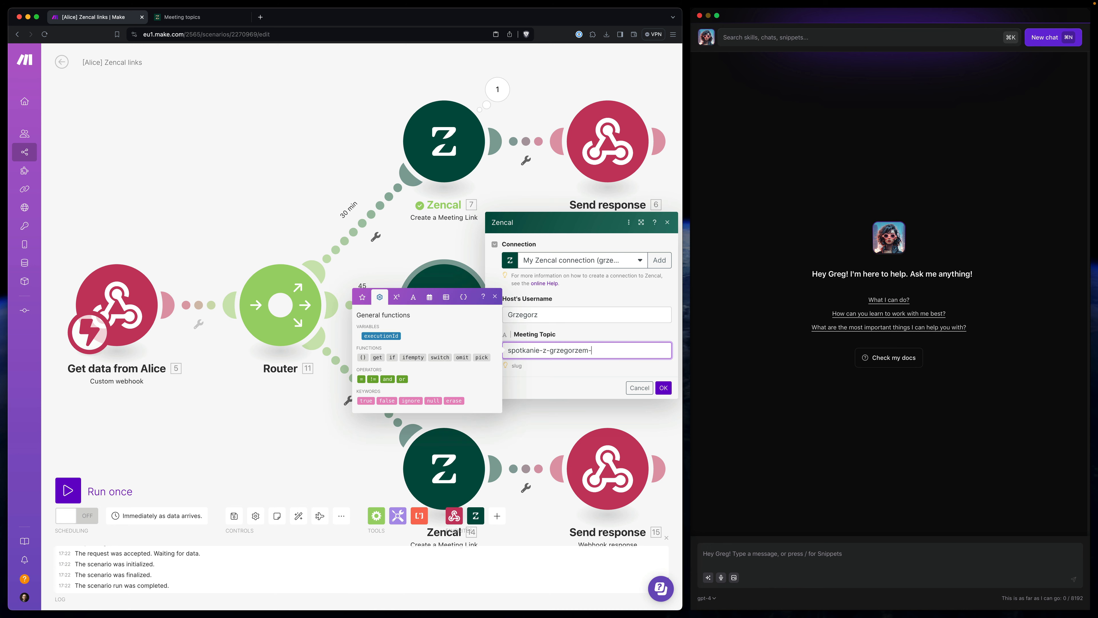
{"action": "left_click", "coordinate": [663, 388]}
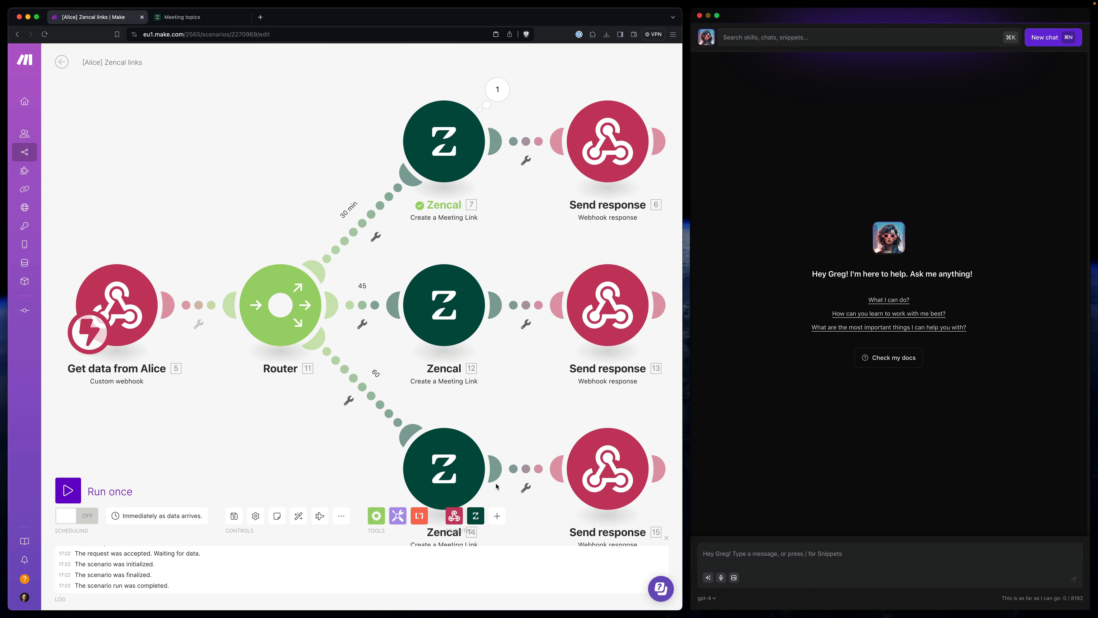
{"action": "left_click", "coordinate": [452, 470]}
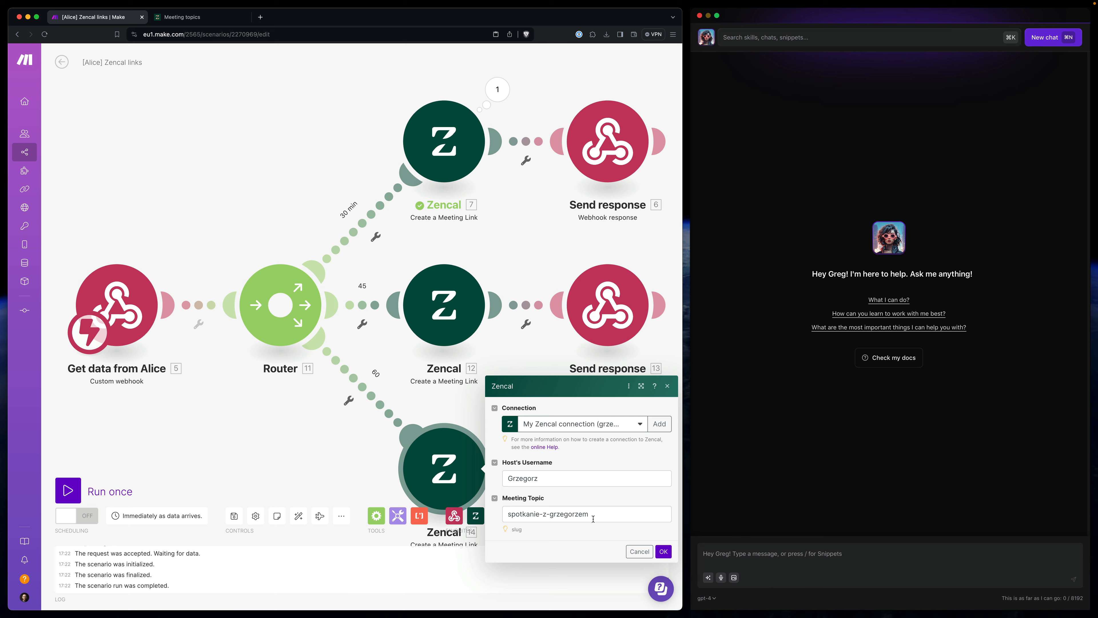
{"action": "left_click", "coordinate": [664, 551]}
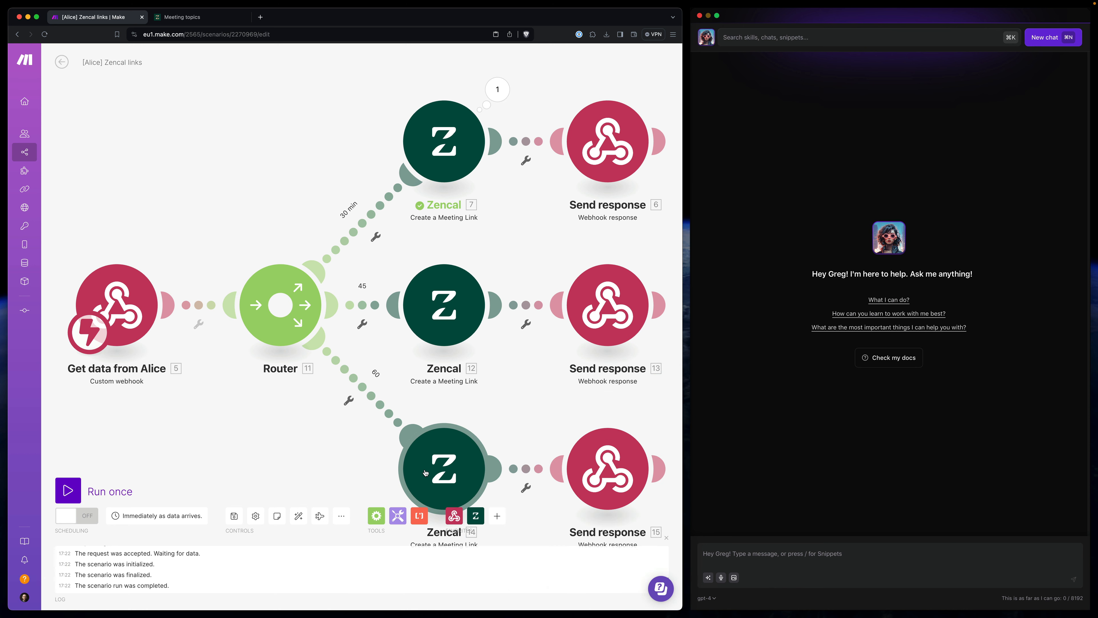
Step: Check the 30 min route's filter condition and save the scenario
{"action": "left_click", "coordinate": [379, 207]}
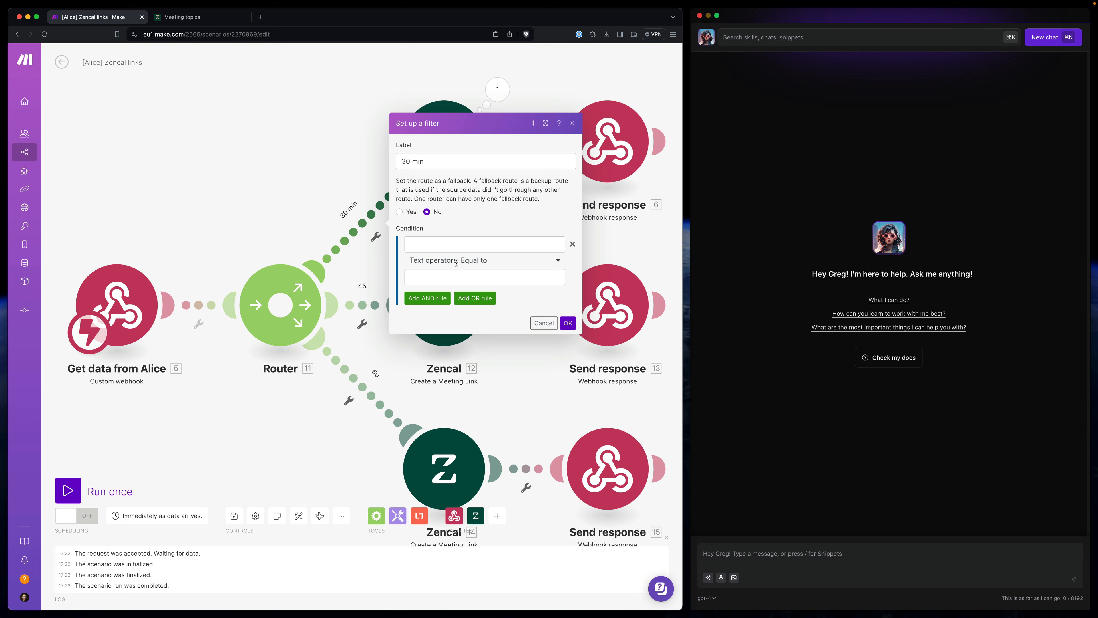
{"action": "left_click", "coordinate": [566, 323]}
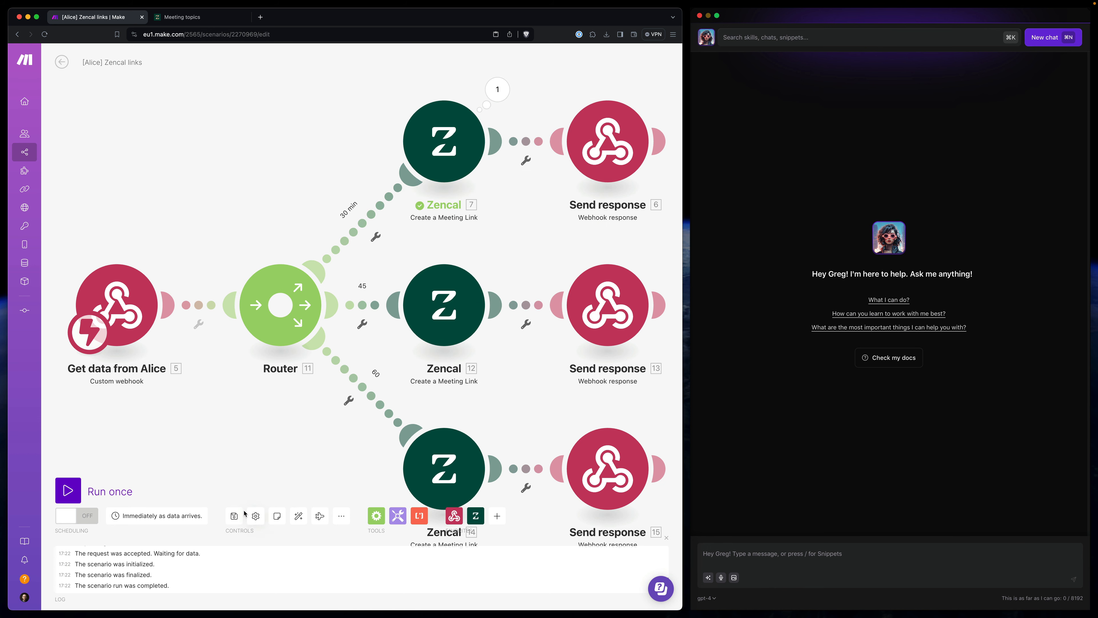
{"action": "left_click", "coordinate": [234, 515]}
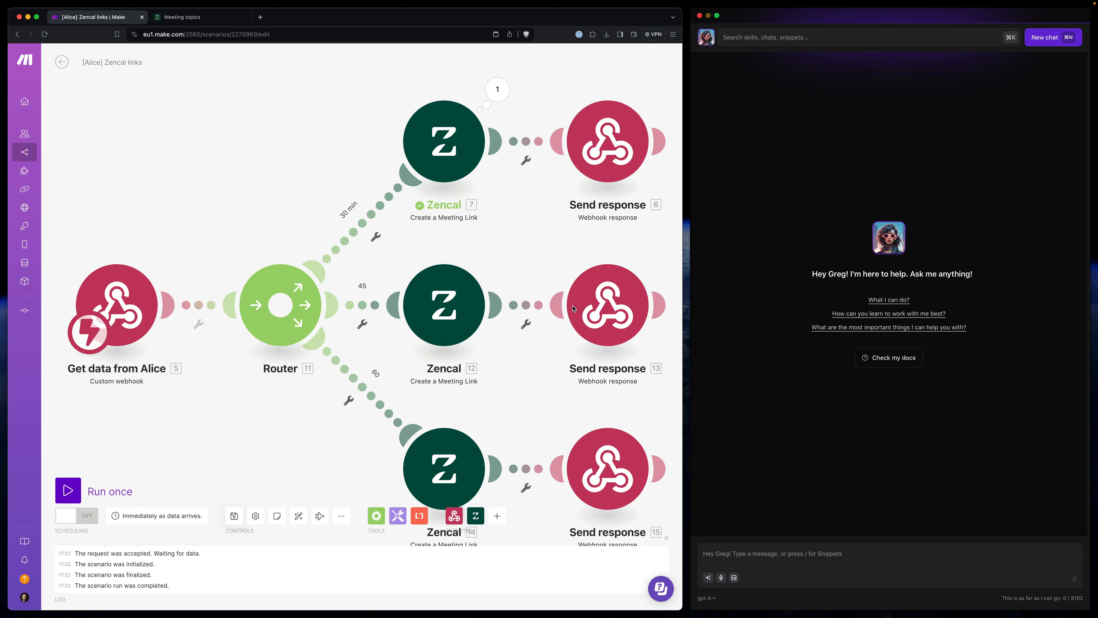
Step: Create a new snippet in Alice and name it Zencal links
{"action": "left_click", "coordinate": [748, 38]}
{"action": "type", "text": "s"}
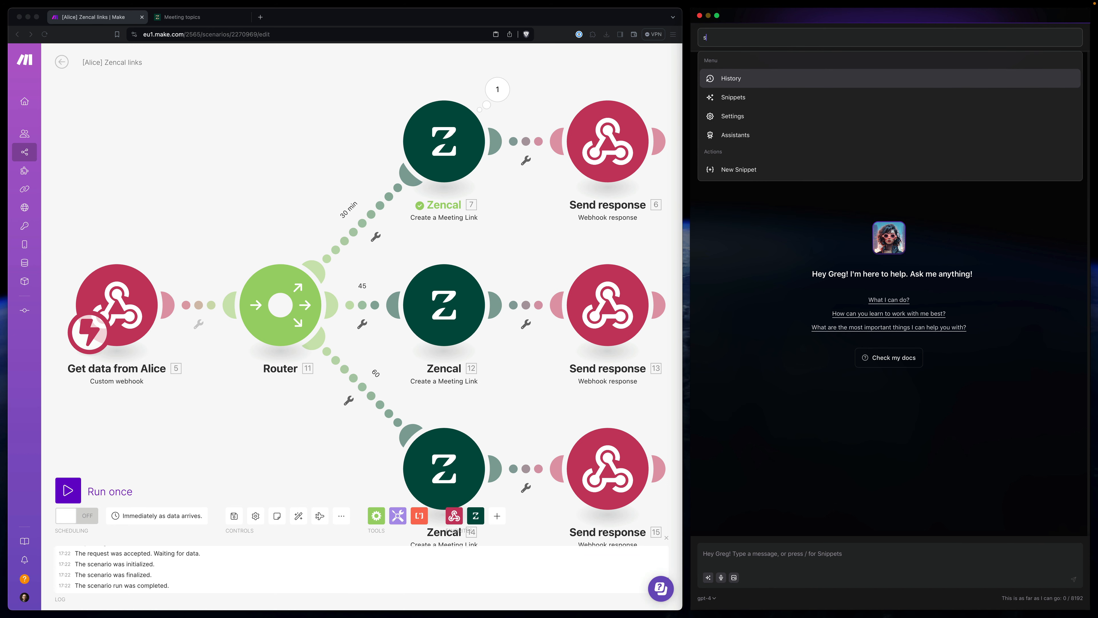
{"action": "key", "text": "Down"}
{"action": "key", "text": "Down"}
{"action": "key", "text": "Down"}
{"action": "key", "text": "Up"}
{"action": "key", "text": "Up"}
{"action": "key", "text": "Up"}
{"action": "key", "text": "Down"}
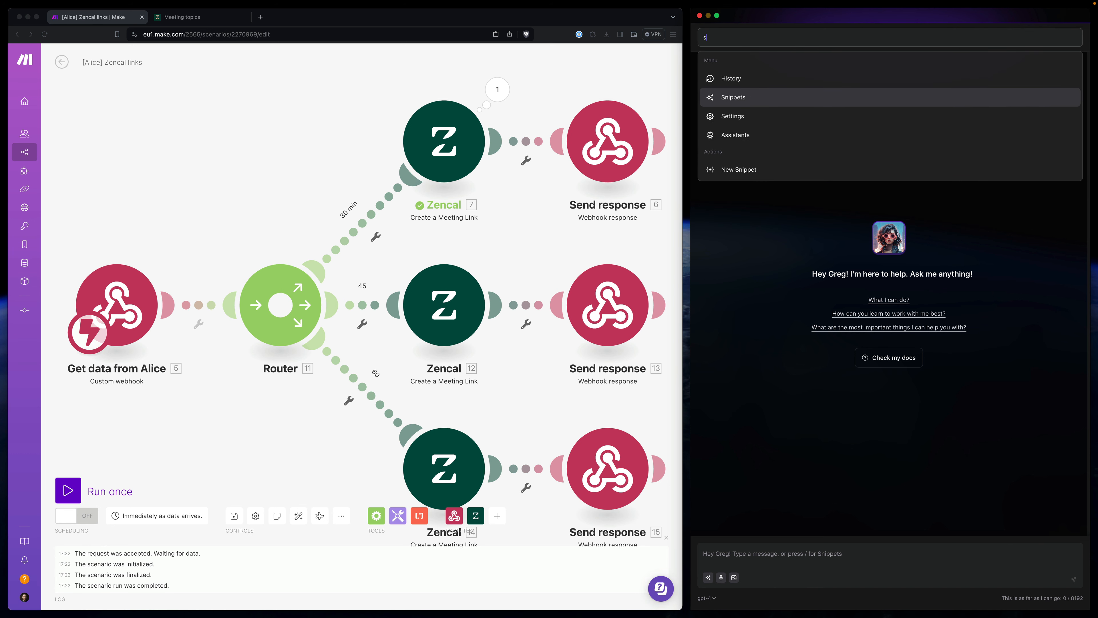
{"action": "key", "text": "Up"}
{"action": "key", "text": "Up"}
{"action": "key", "text": "Return"}
{"action": "left_click", "coordinate": [766, 123]}
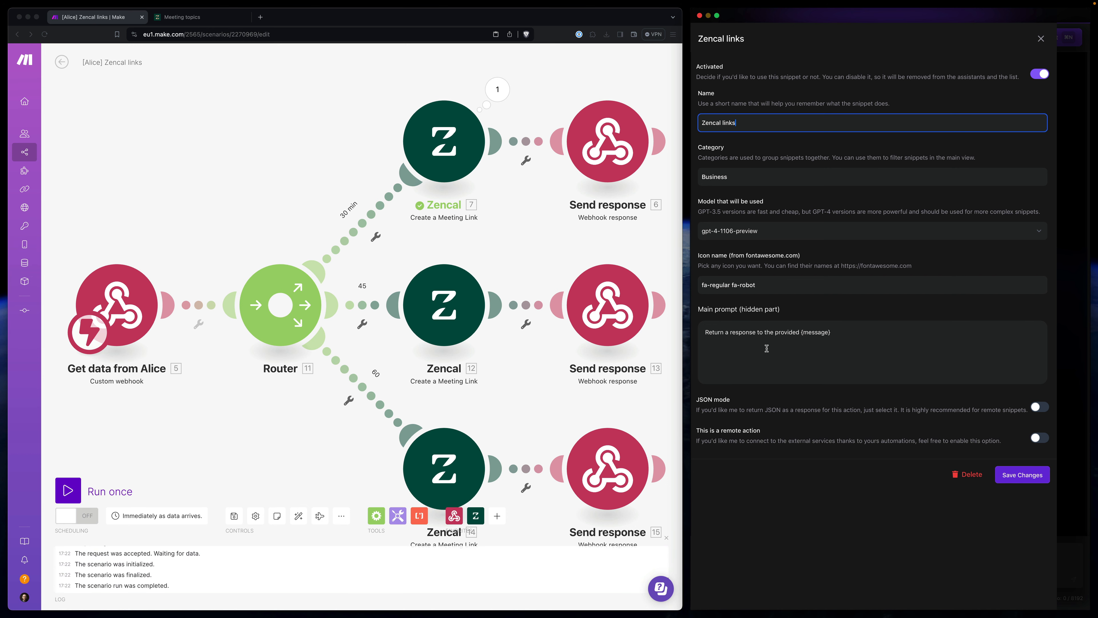
Step: Clear the snippet's main prompt and open the writing app that holds the prepared JSON prompt
{"action": "left_click", "coordinate": [776, 343]}
{"action": "key", "text": "super+a"}
{"action": "key", "text": "BackSpace"}
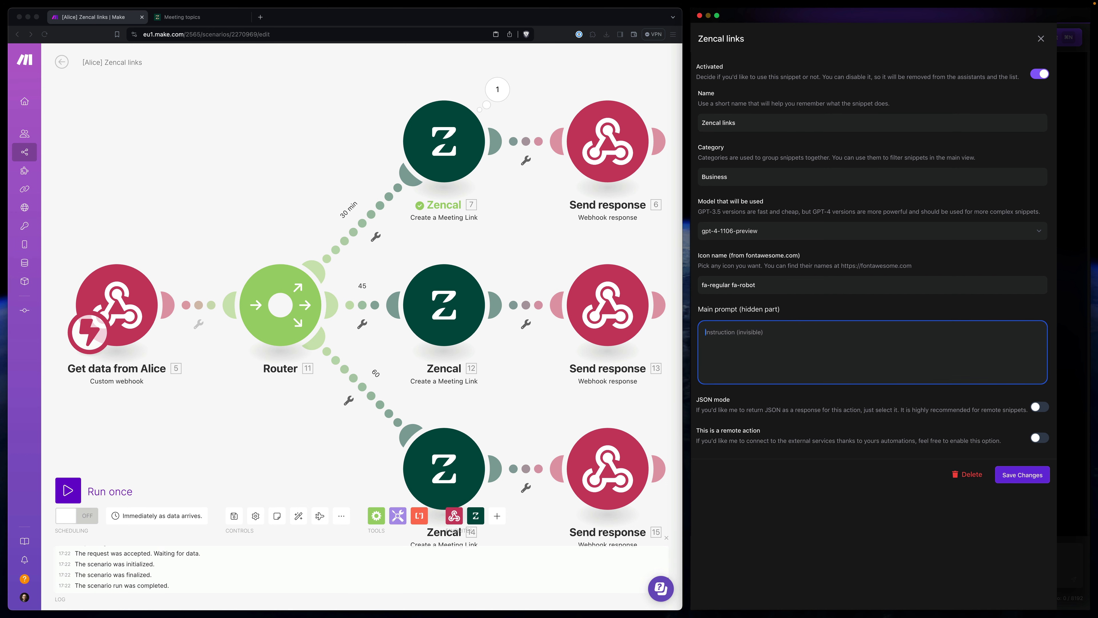
{"action": "key", "text": "super+space"}
{"action": "type", "text": "ia"}
{"action": "key", "text": "Return"}
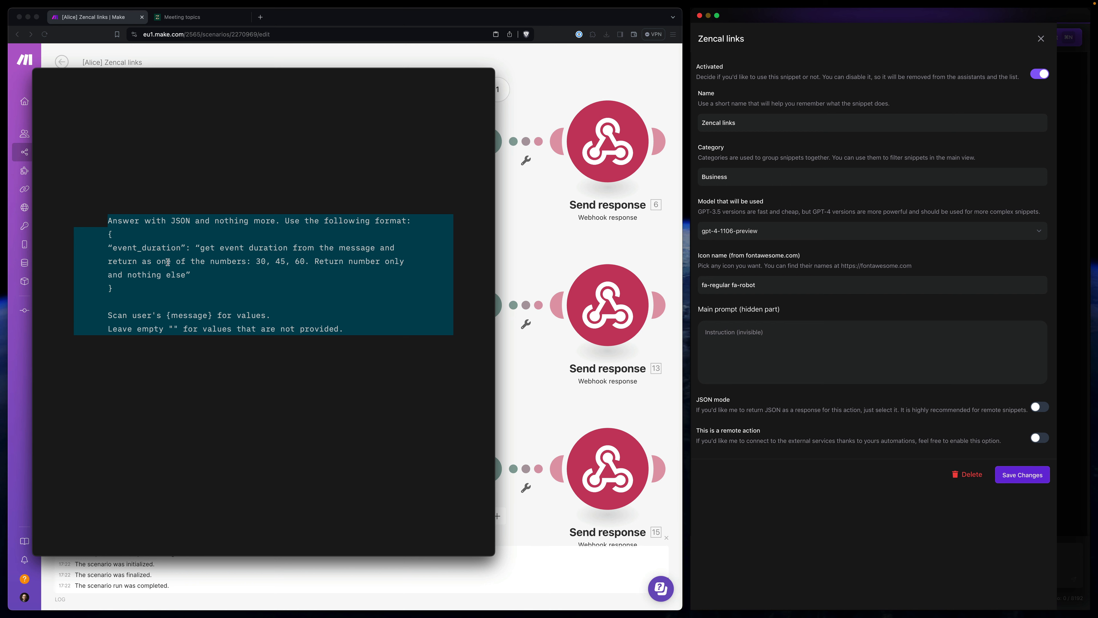
Step: Examine the event_duration key and its instruction to return 30, 45 or 60 in the prepared prompt
{"action": "left_click", "coordinate": [115, 250]}
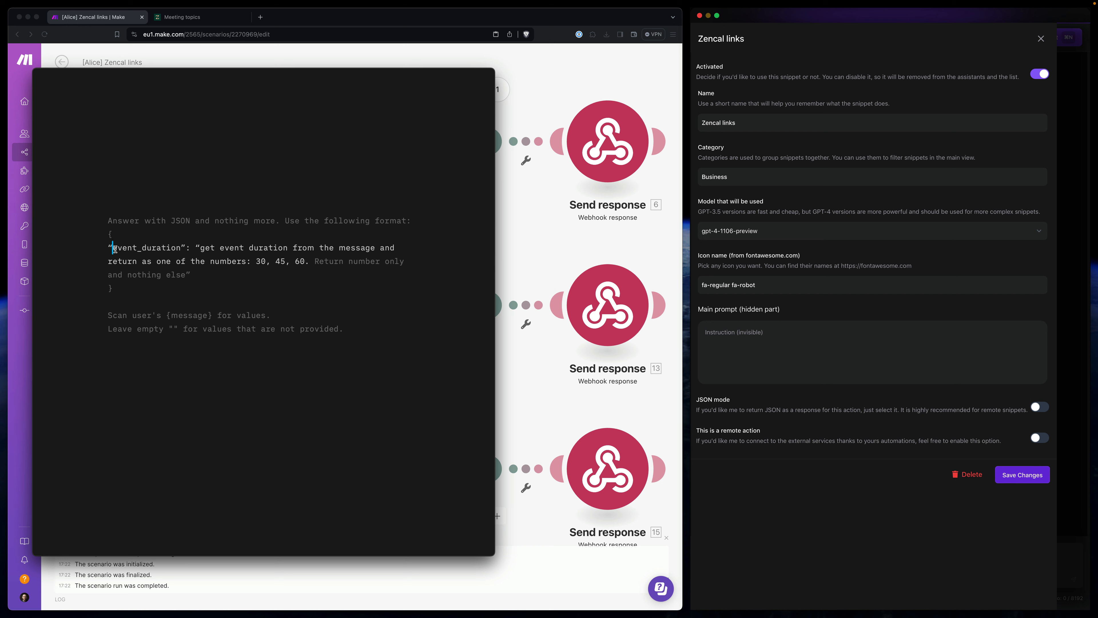
{"action": "left_click_drag", "start_coordinate": [113, 248], "coordinate": [126, 248]}
{"action": "double_click", "coordinate": [127, 248]}
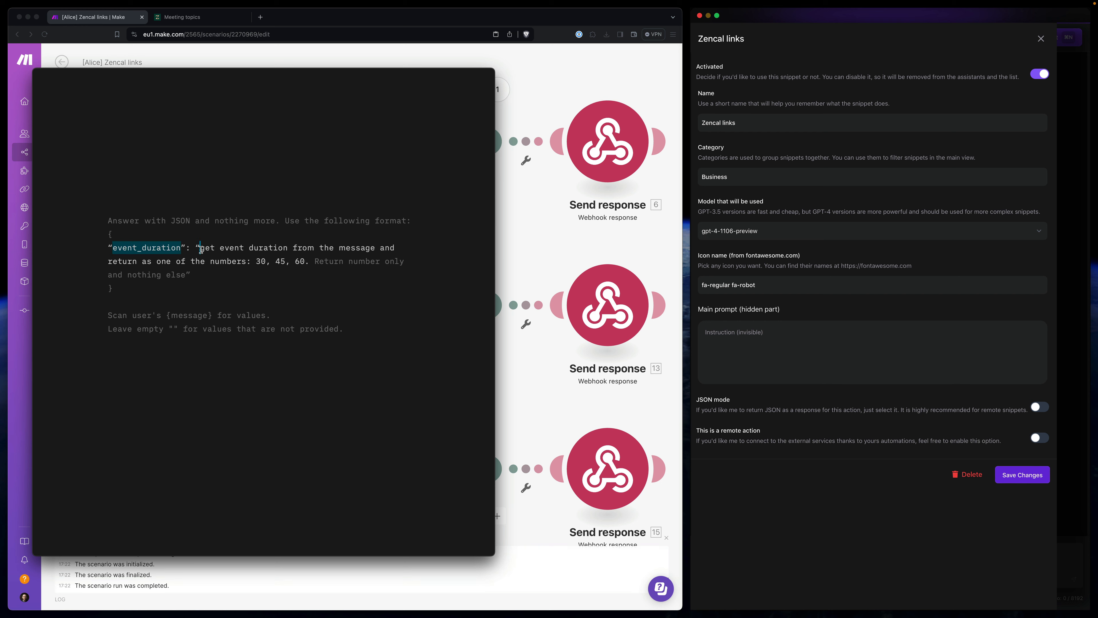
{"action": "left_click_drag", "start_coordinate": [201, 249], "coordinate": [261, 262]}
{"action": "left_click", "coordinate": [250, 266]}
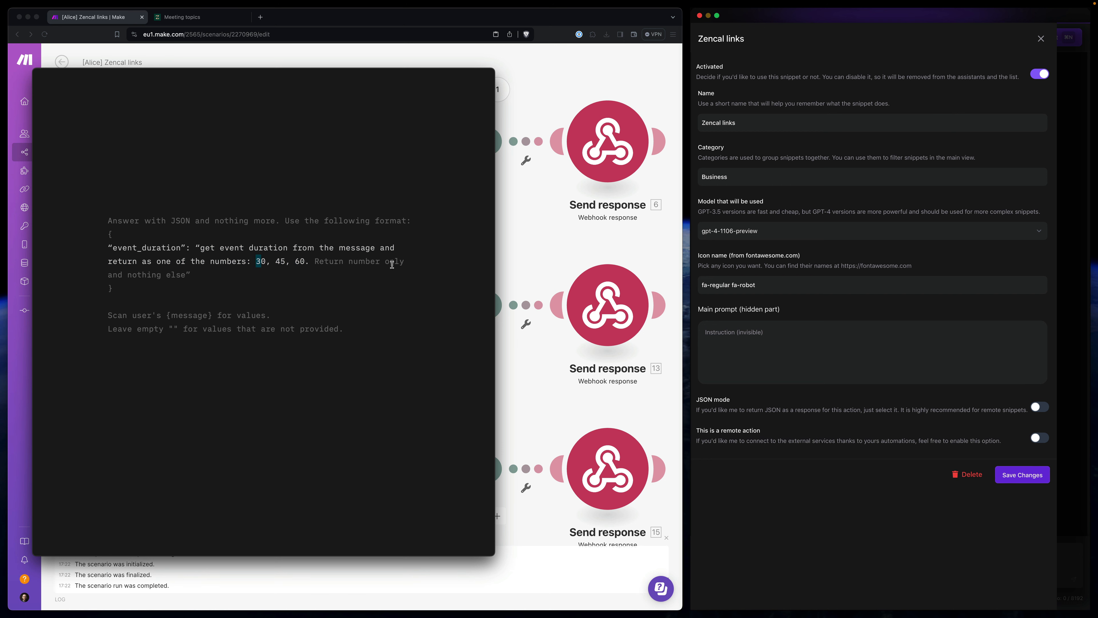
{"action": "left_click_drag", "start_coordinate": [112, 247], "coordinate": [182, 248]}
Step: Copy the whole prepared JSON prompt from the writing app into the Zencal links snippet's main prompt
{"action": "left_click_drag", "start_coordinate": [360, 336], "coordinate": [108, 215]}
{"action": "key", "text": "super+c"}
{"action": "left_click", "coordinate": [758, 340]}
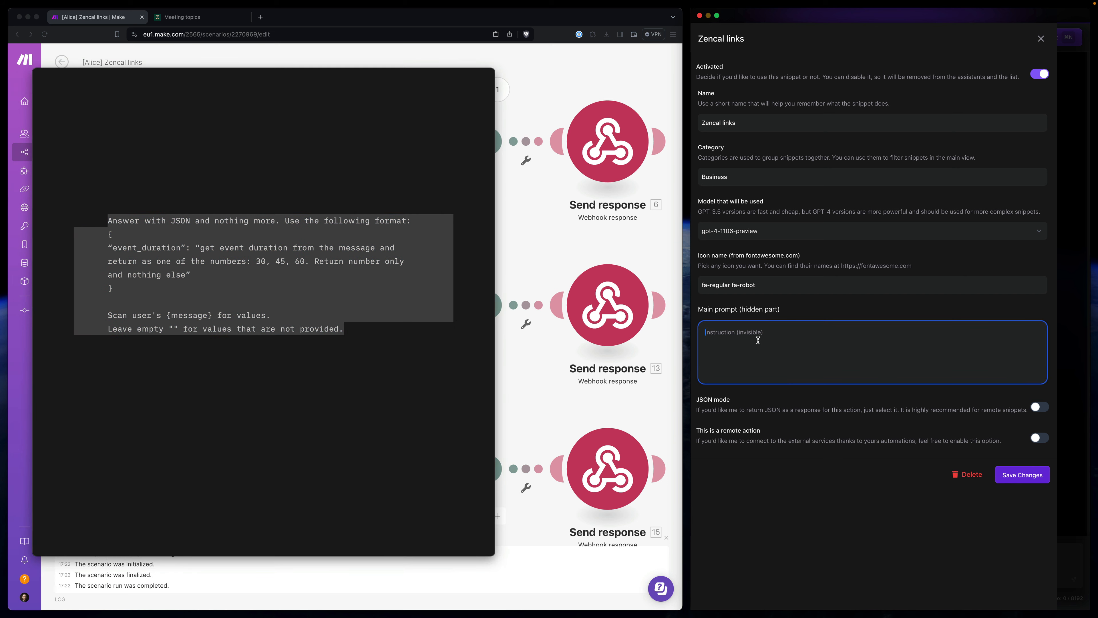
{"action": "key", "text": "super+v"}
{"action": "left_click", "coordinate": [543, 374]}
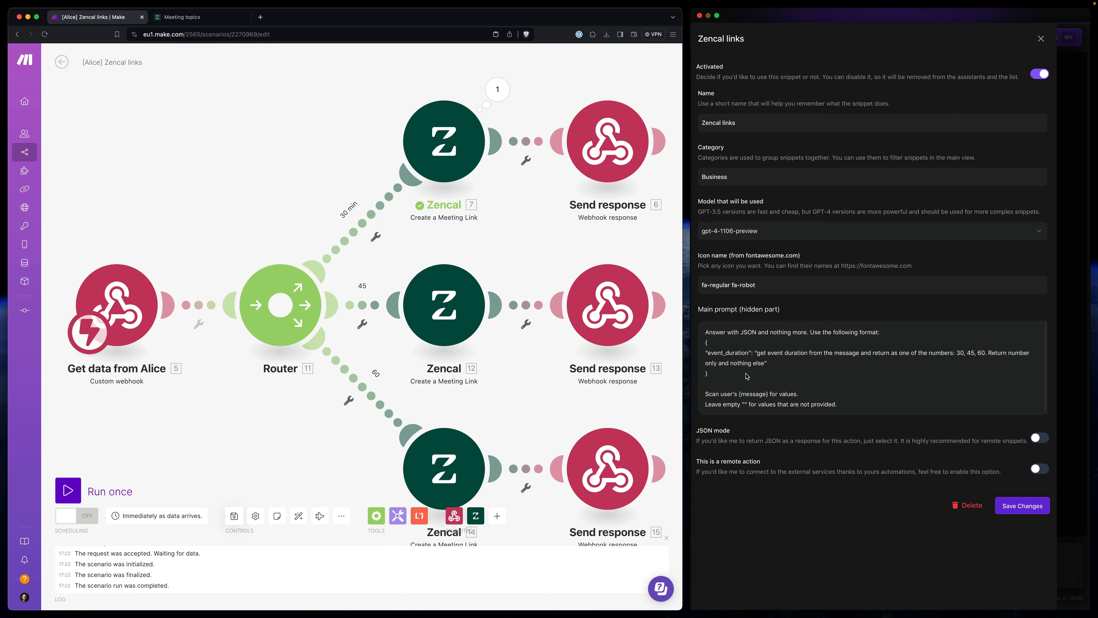
{"action": "left_click", "coordinate": [722, 367]}
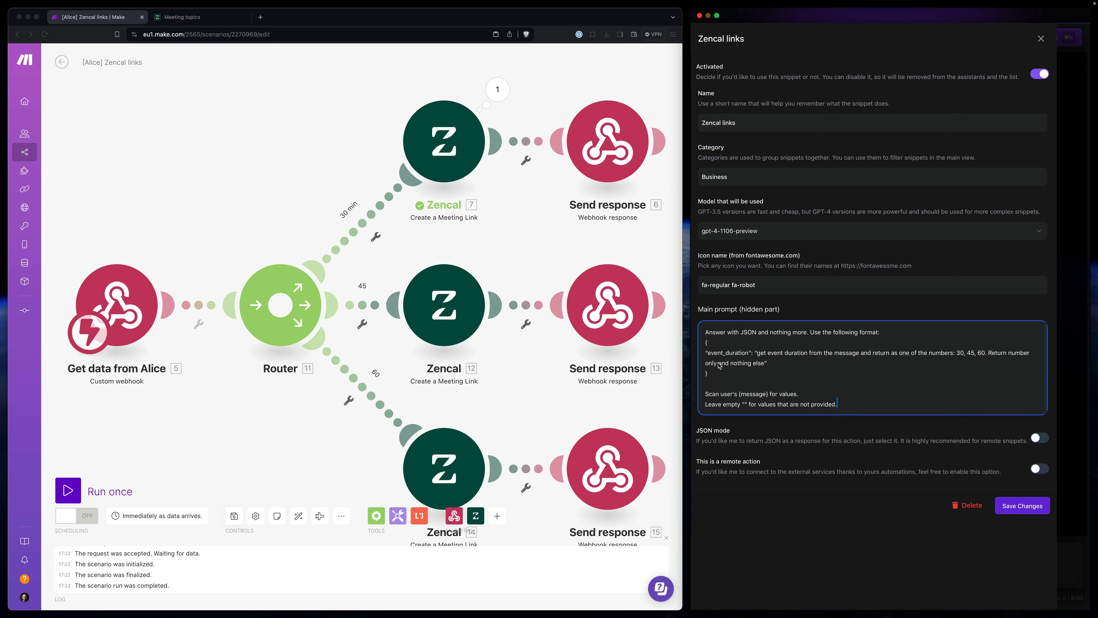
Step: Check the filter condition on the router's 30 min route against the prompt's event_duration key
{"action": "left_click", "coordinate": [348, 245]}
{"action": "left_click", "coordinate": [348, 246]}
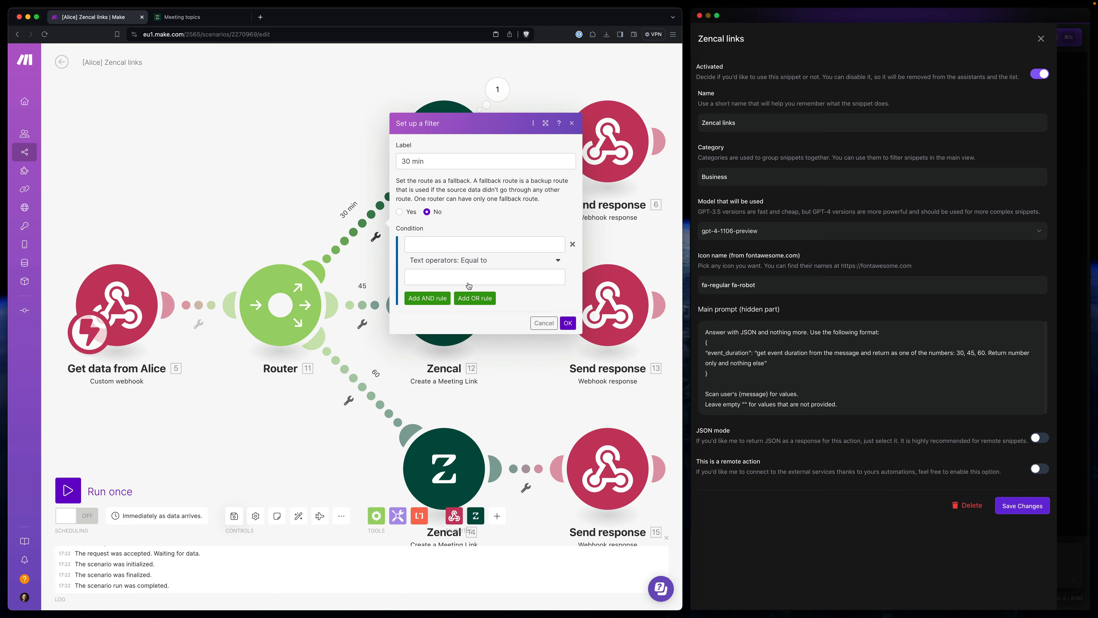
{"action": "left_click", "coordinate": [438, 245]}
{"action": "left_click", "coordinate": [244, 140]}
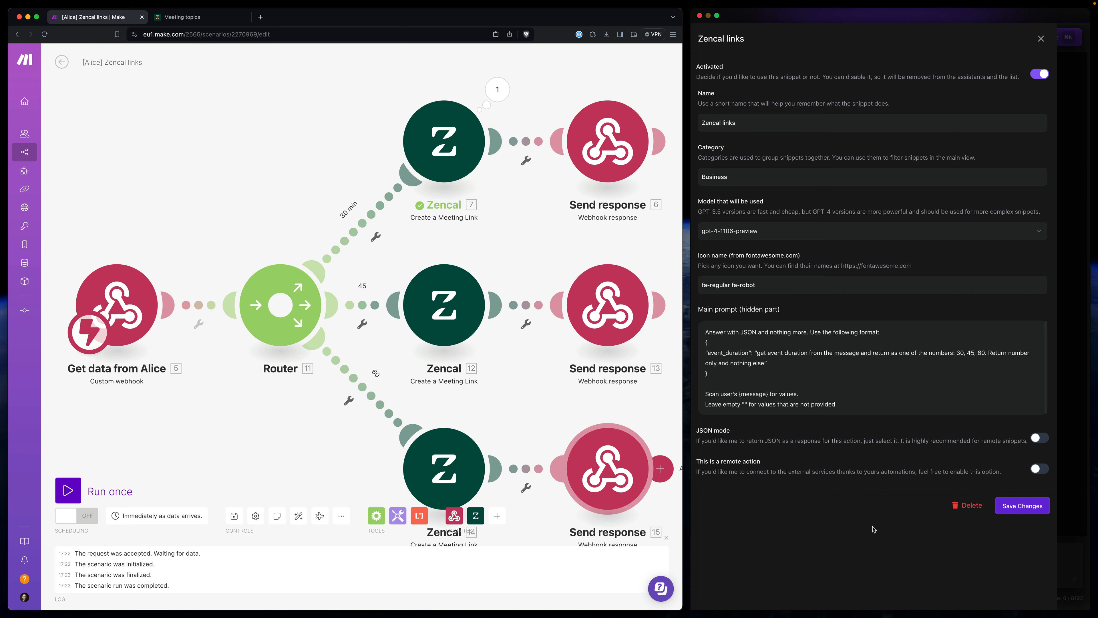
Step: Enable JSON mode and the remote action option for the Zencal links snippet
{"action": "left_click", "coordinate": [1038, 438]}
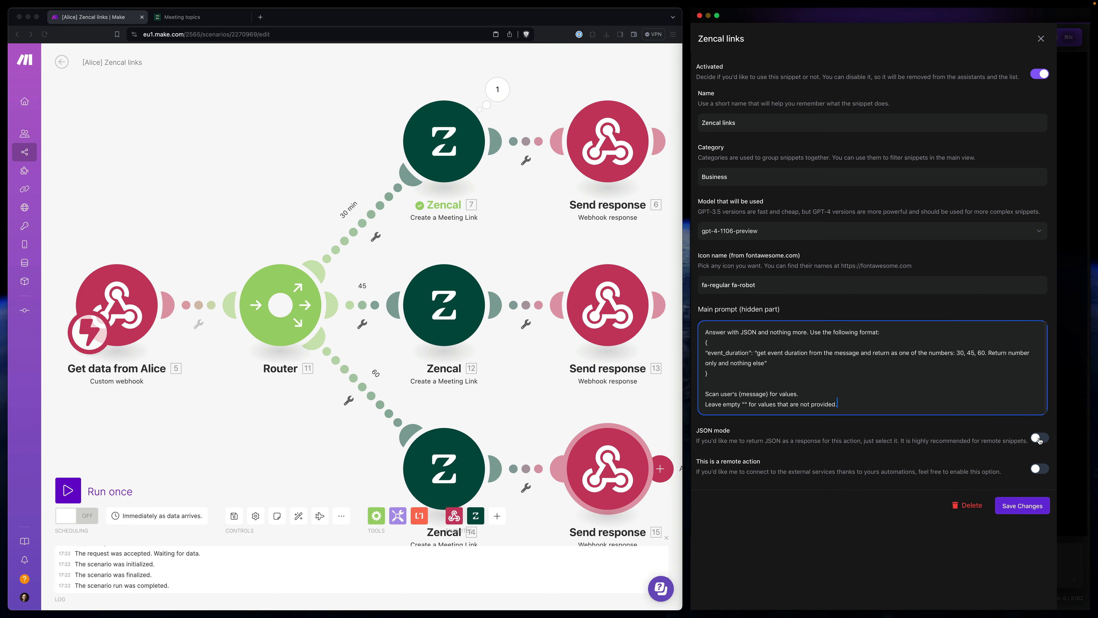
{"action": "left_click", "coordinate": [1039, 479]}
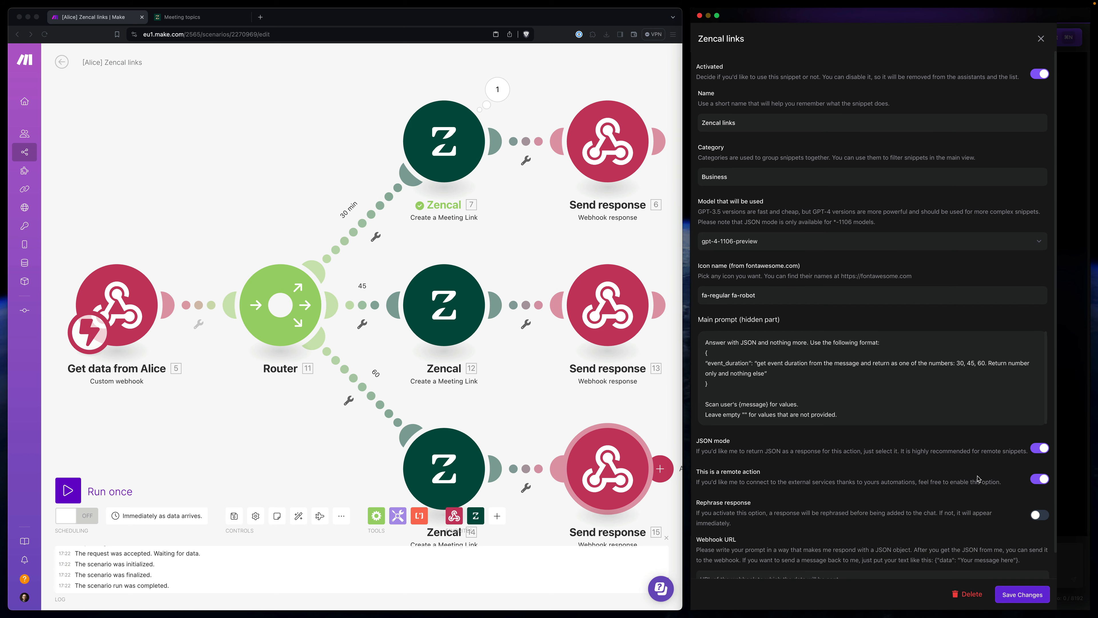
{"action": "scroll", "coordinate": [994, 433], "scroll_direction": "down", "scroll_amount": 1}
Step: Enter the address of the scenario's custom webhook as the snippet's Webhook URL and save the snippet
{"action": "left_click", "coordinate": [128, 303]}
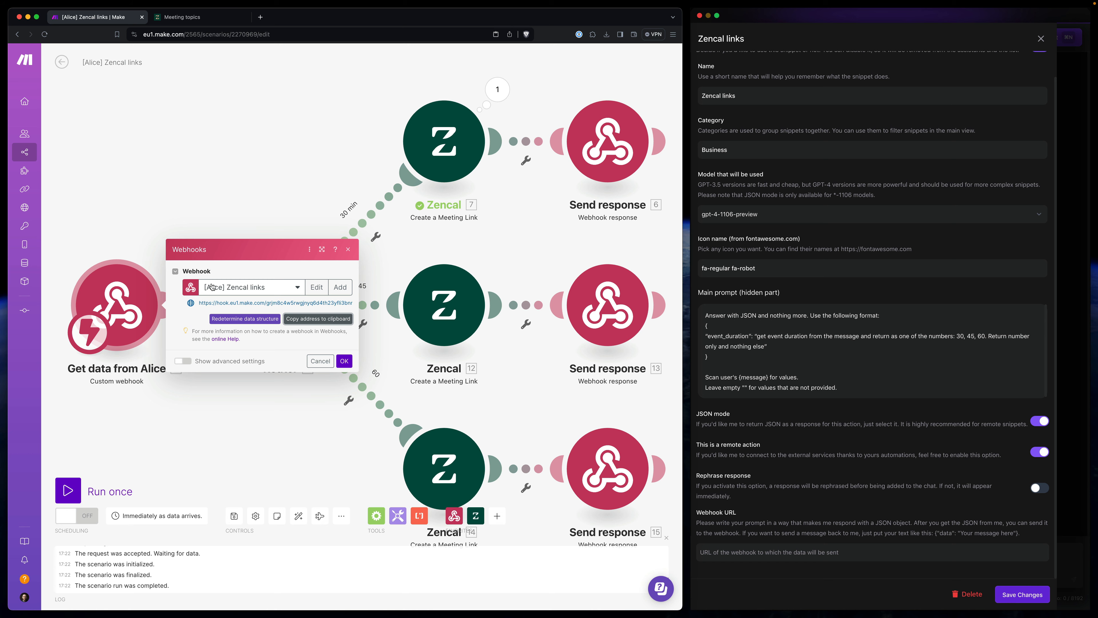
{"action": "left_click", "coordinate": [753, 552]}
{"action": "key", "text": "super+v"}
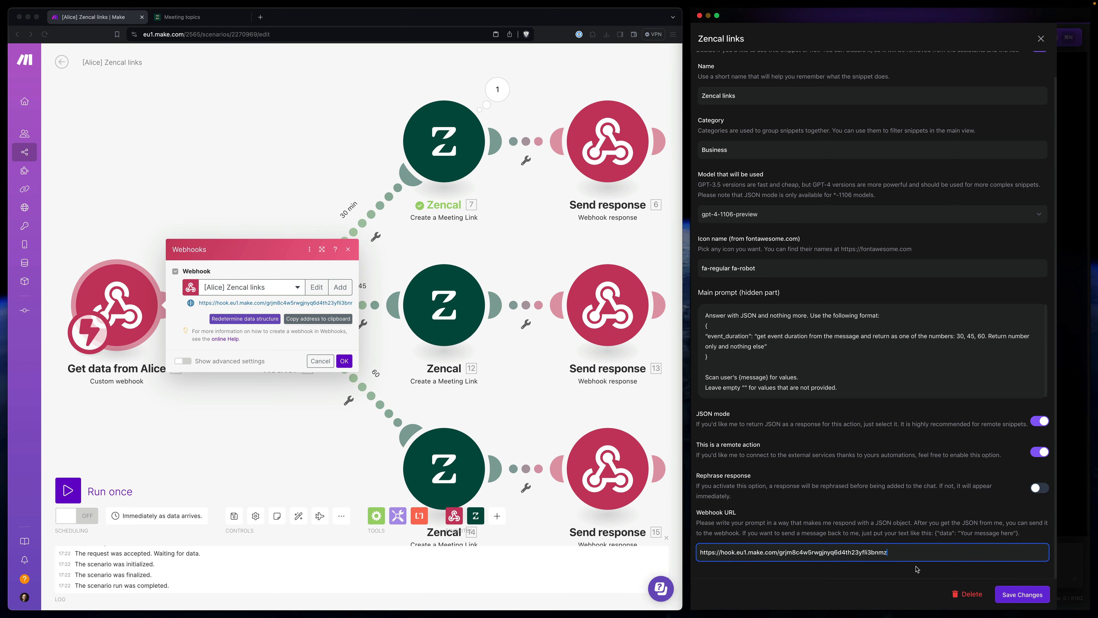
{"action": "left_click", "coordinate": [1021, 596]}
Step: Enable the Zencal links snippet for the Amy assistant and save the assistant
{"action": "left_click", "coordinate": [751, 558]}
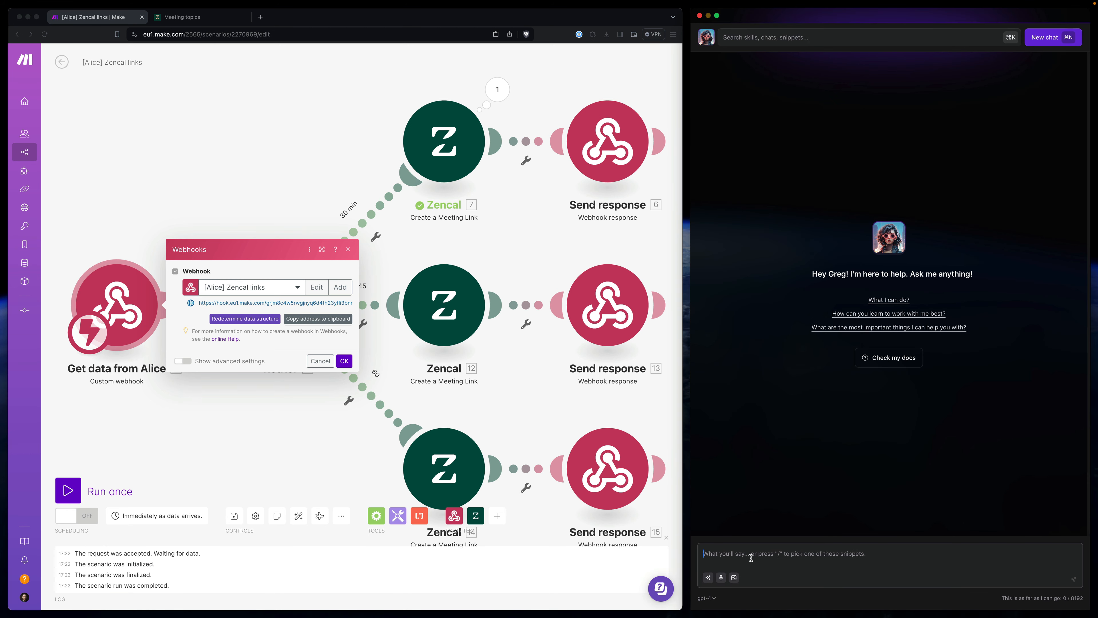
{"action": "key", "text": "slash"}
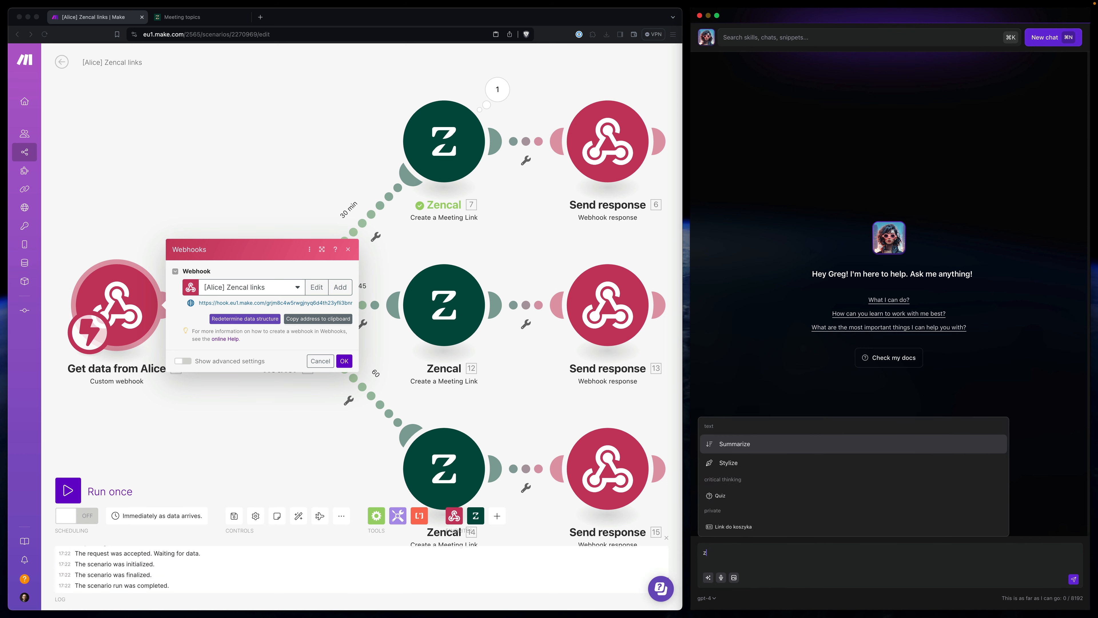
{"action": "left_click", "coordinate": [706, 38]}
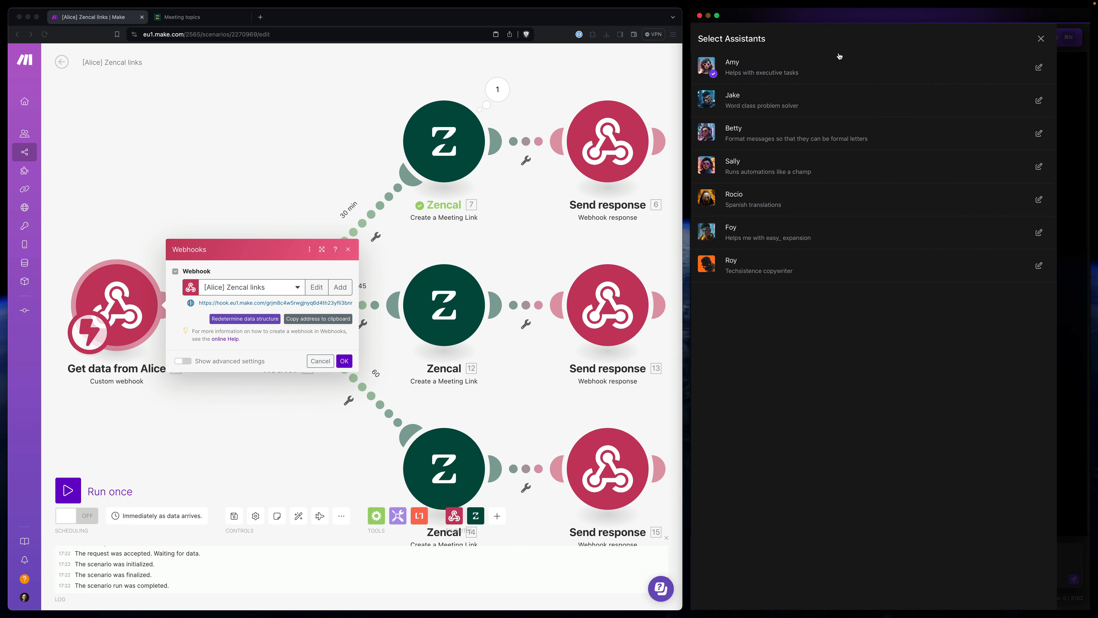
{"action": "left_click", "coordinate": [1039, 68]}
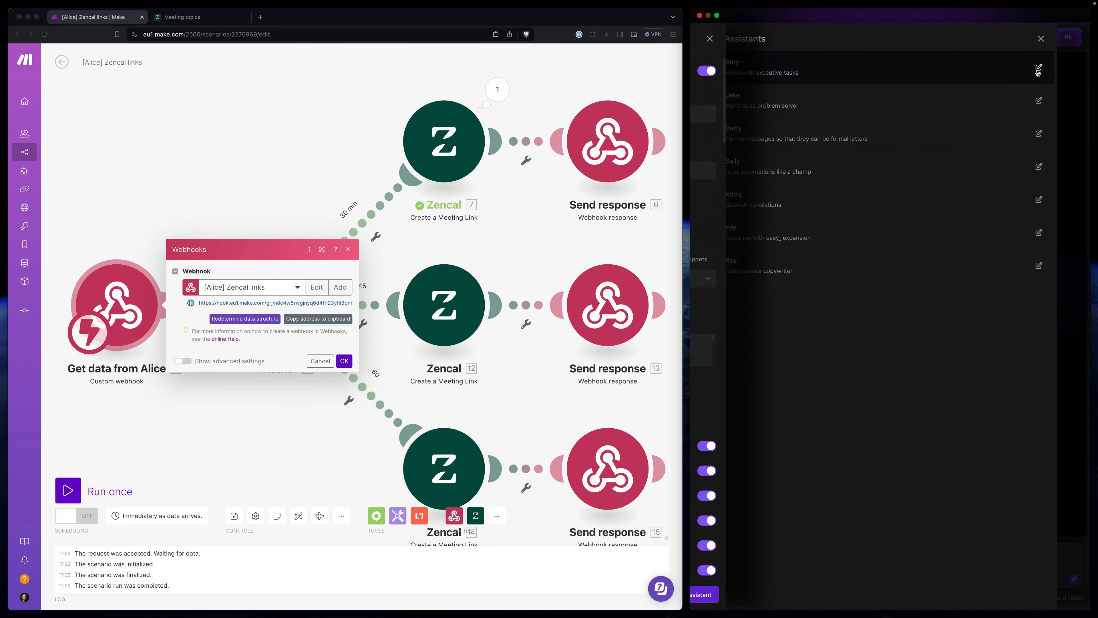
{"action": "scroll", "coordinate": [905, 203], "scroll_direction": "down", "scroll_amount": 20}
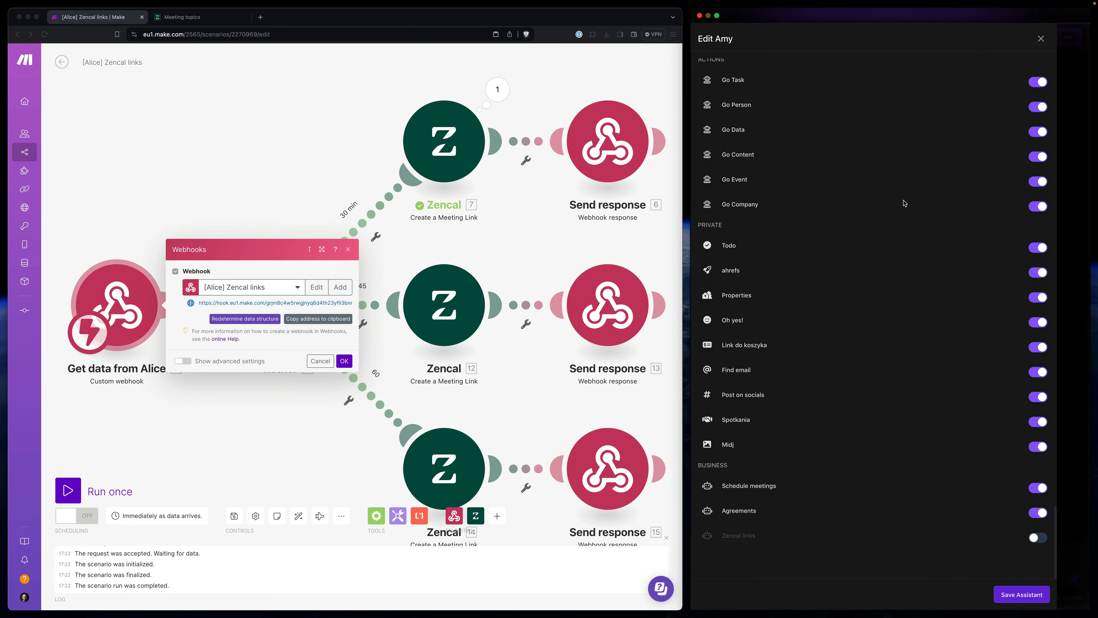
{"action": "left_click", "coordinate": [1038, 555]}
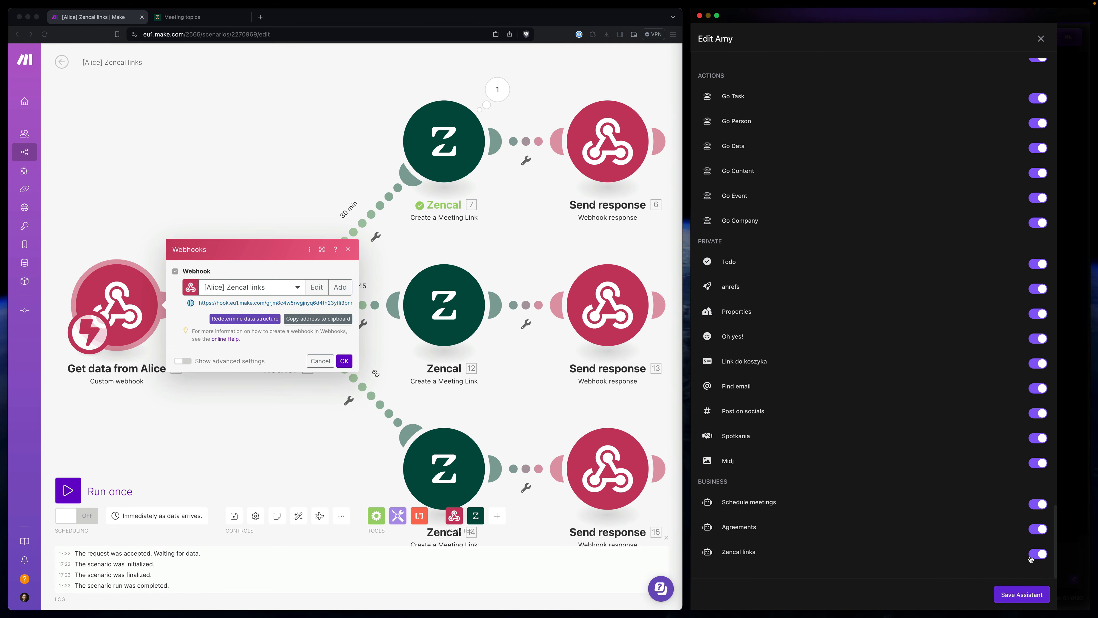
{"action": "left_click", "coordinate": [1015, 595]}
{"action": "left_click", "coordinate": [1066, 101]}
Step: Choose the Zencal links snippet in Alice's chat and write the message "create a 60 min link"
{"action": "left_click", "coordinate": [724, 559]}
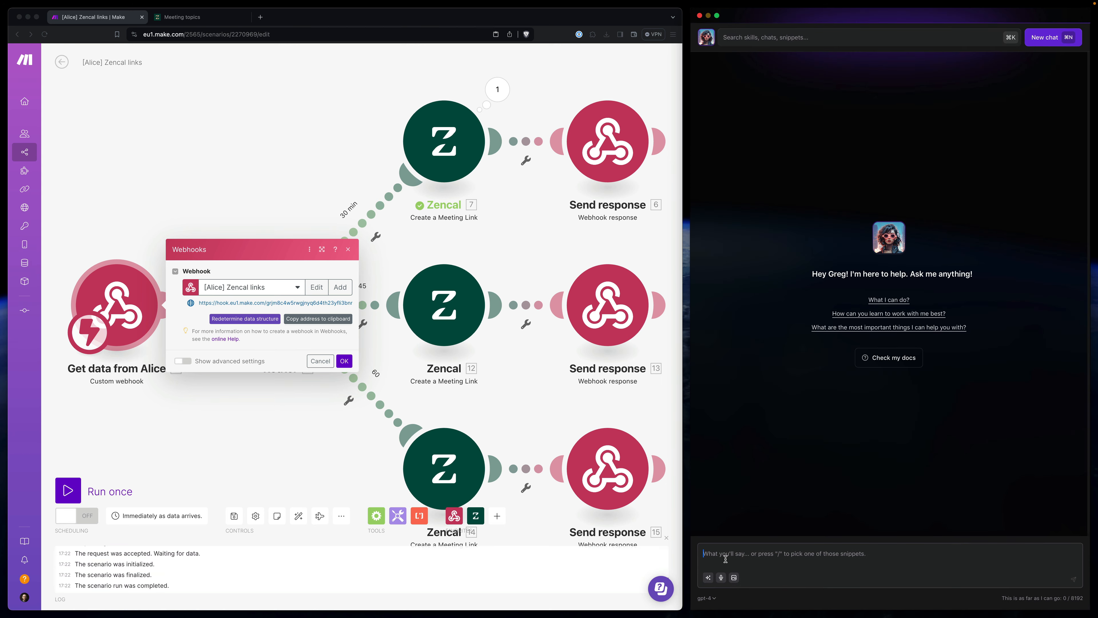
{"action": "type", "text": "/zenc"}
{"action": "key", "text": "Return"}
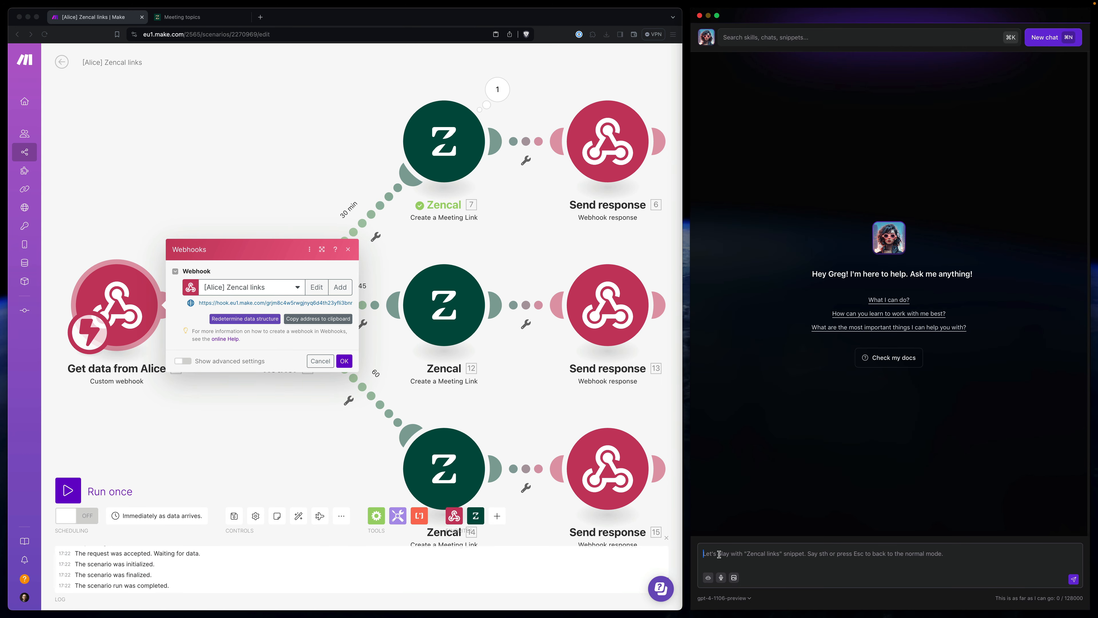
{"action": "type", "text": "create a 60 min"}
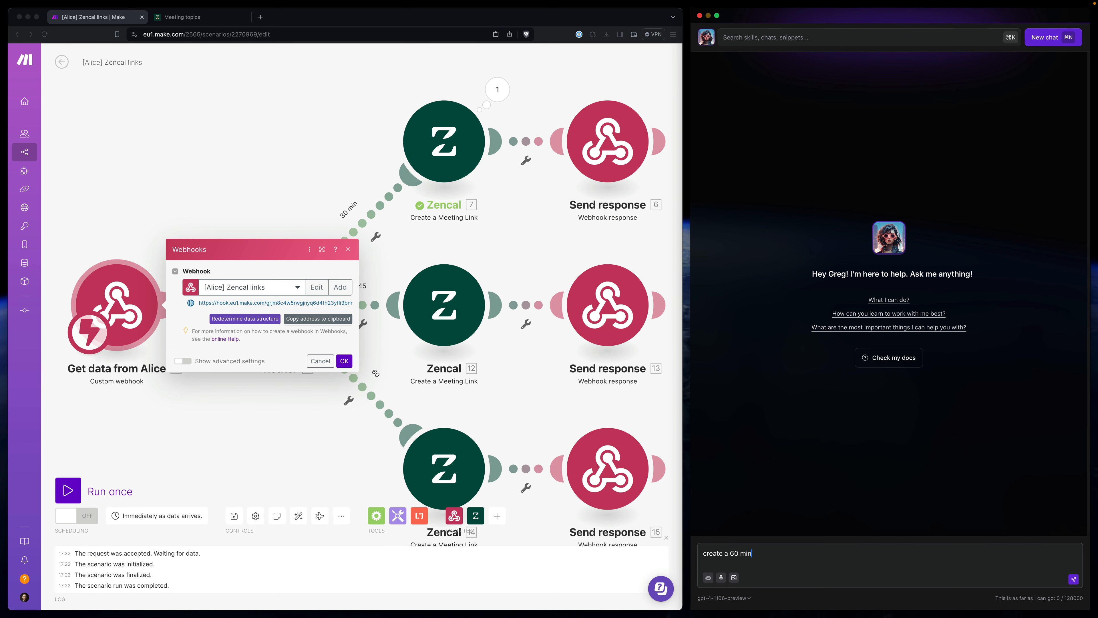
{"action": "type", "text": "link"}
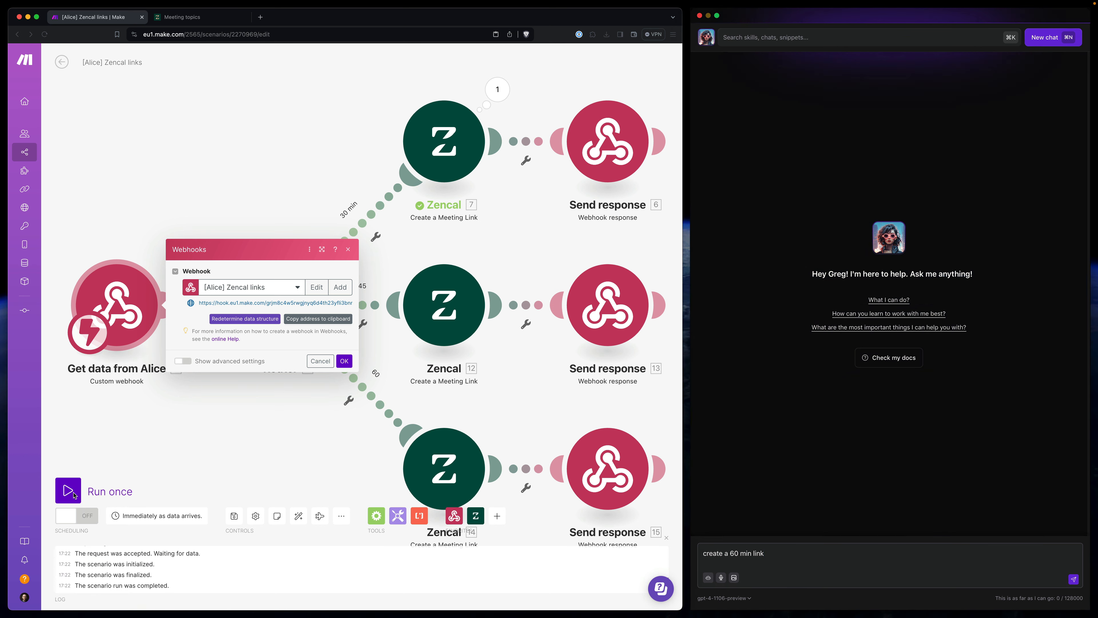
Step: Run the scenario once, waiting for new webhook data, and send the prepared chat message to it
{"action": "left_click", "coordinate": [68, 490]}
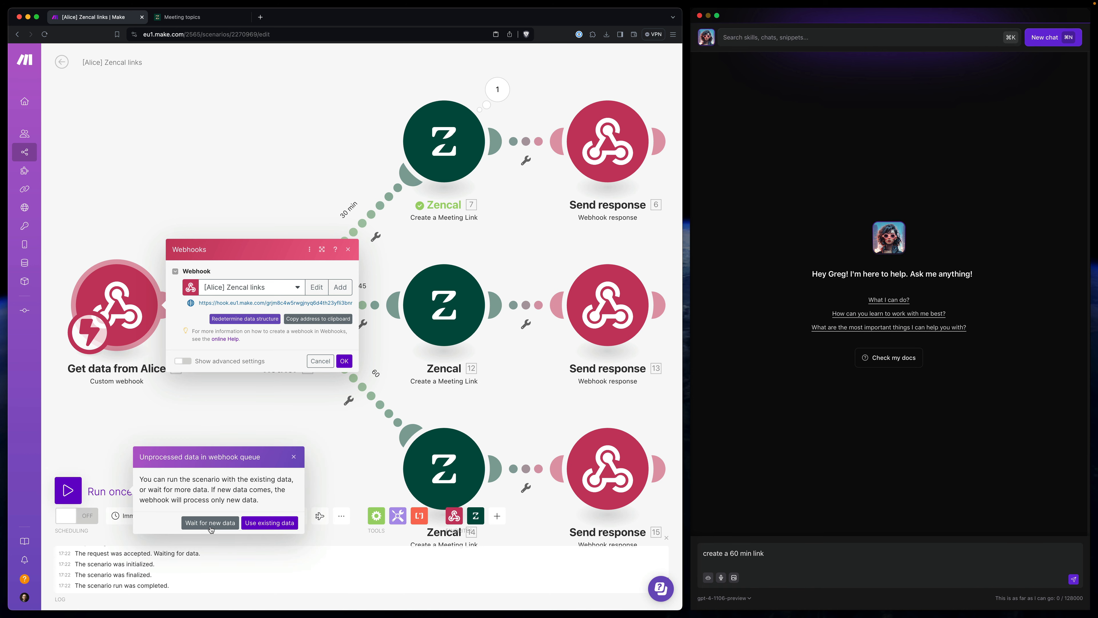
{"action": "left_click", "coordinate": [275, 524]}
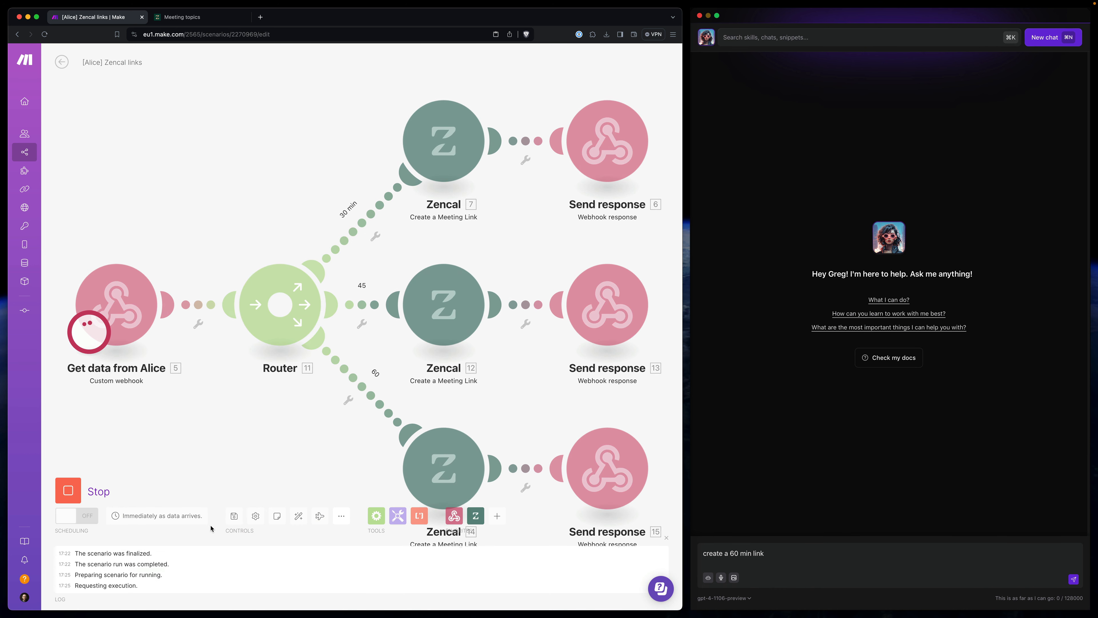
{"action": "left_click", "coordinate": [1074, 579]}
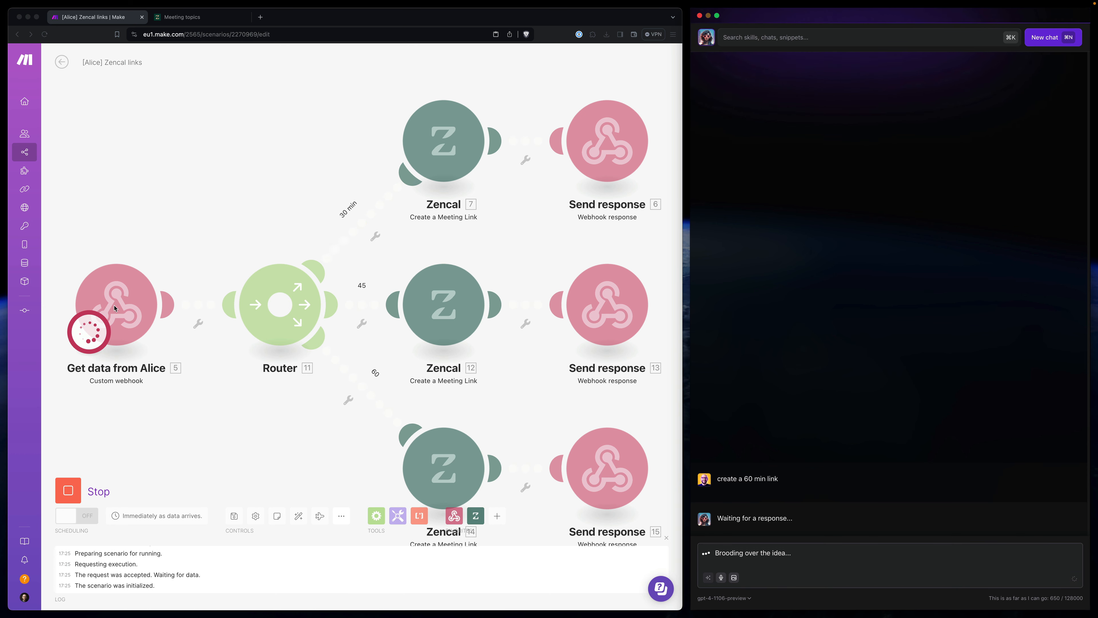
{"action": "left_click", "coordinate": [618, 325]}
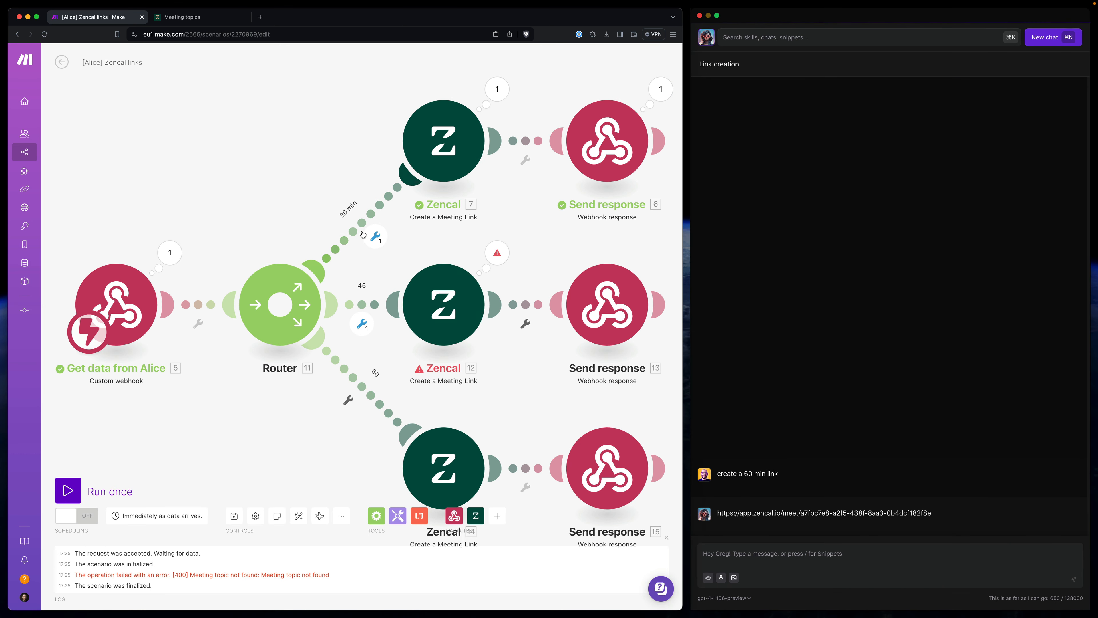
Step: Set the 30 min route's filter to text Equal to, comparing event_duration with the route's duration
{"action": "left_click", "coordinate": [378, 235]}
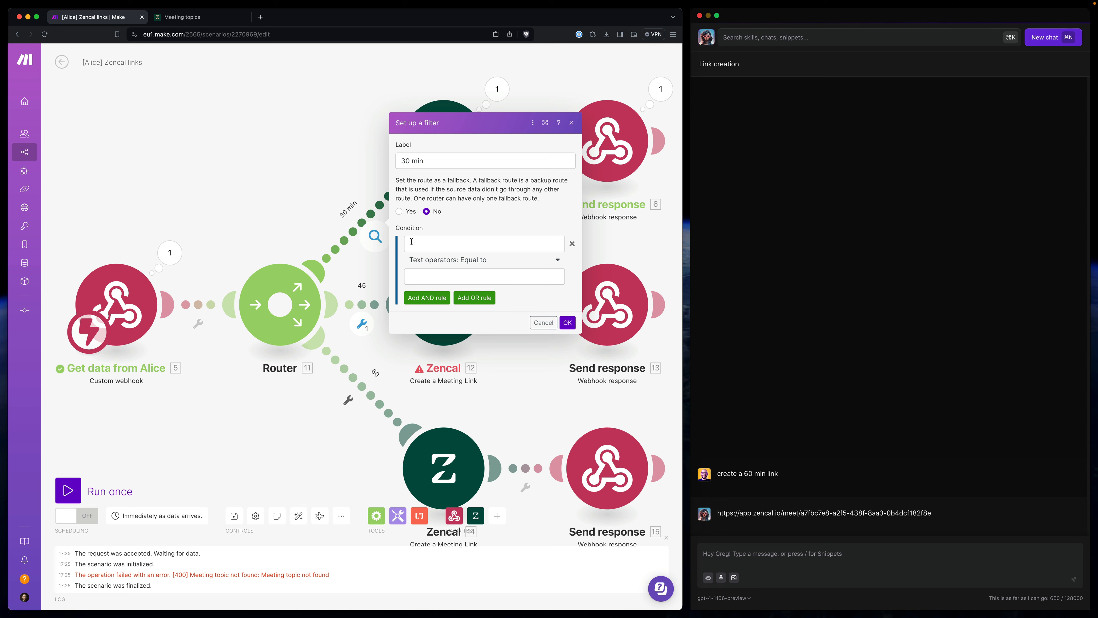
{"action": "left_click", "coordinate": [410, 242]}
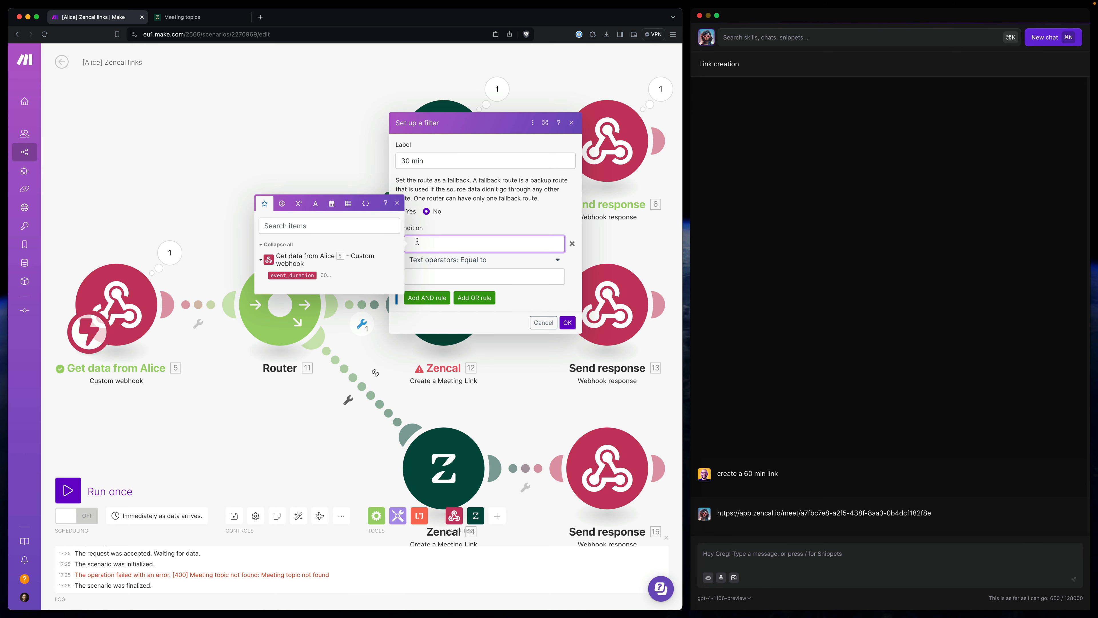
{"action": "left_click", "coordinate": [292, 275]}
{"action": "left_click", "coordinate": [430, 272]}
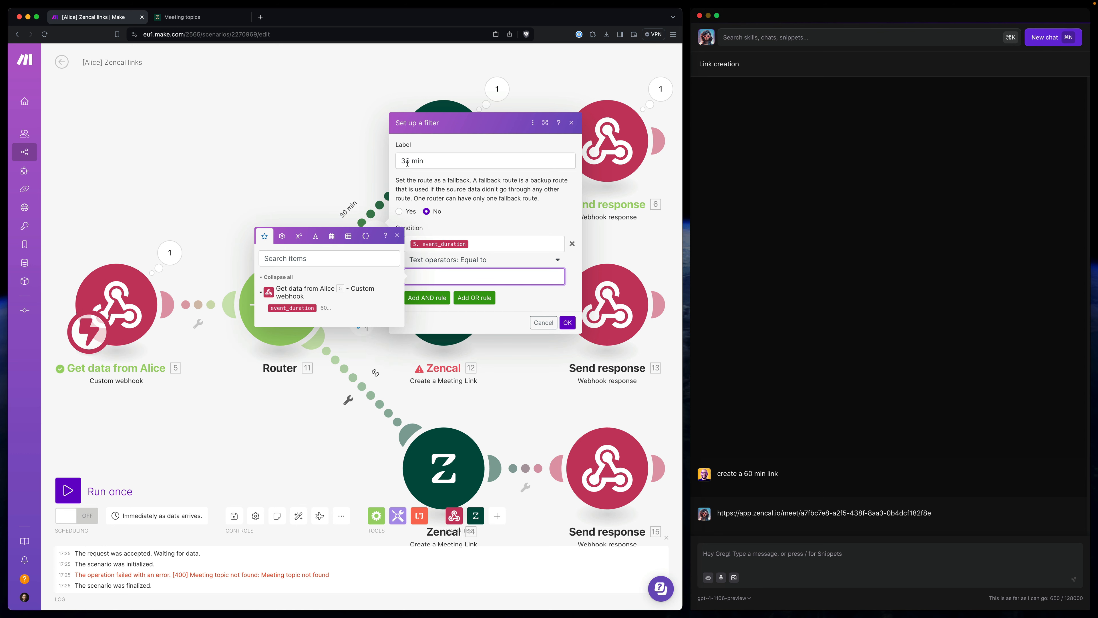
{"action": "left_click", "coordinate": [567, 322]}
Step: Set the 45 route's filter to pass only when event_duration is equal to the text 45
{"action": "left_click", "coordinate": [357, 304]}
{"action": "left_click", "coordinate": [497, 325]}
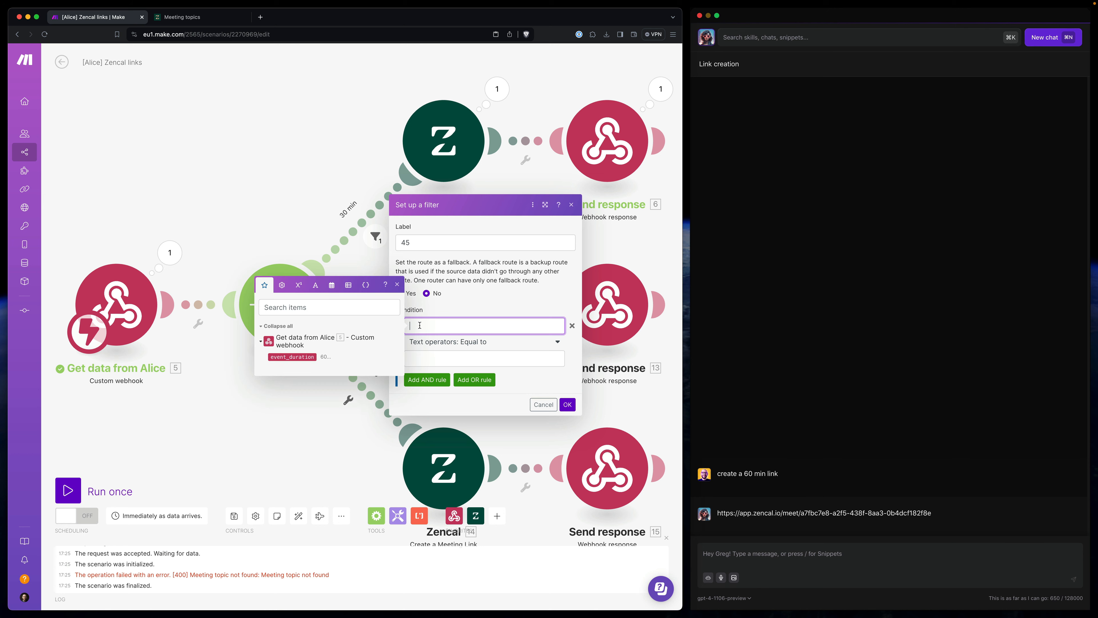
{"action": "left_click", "coordinate": [292, 357]}
{"action": "left_click", "coordinate": [432, 358]}
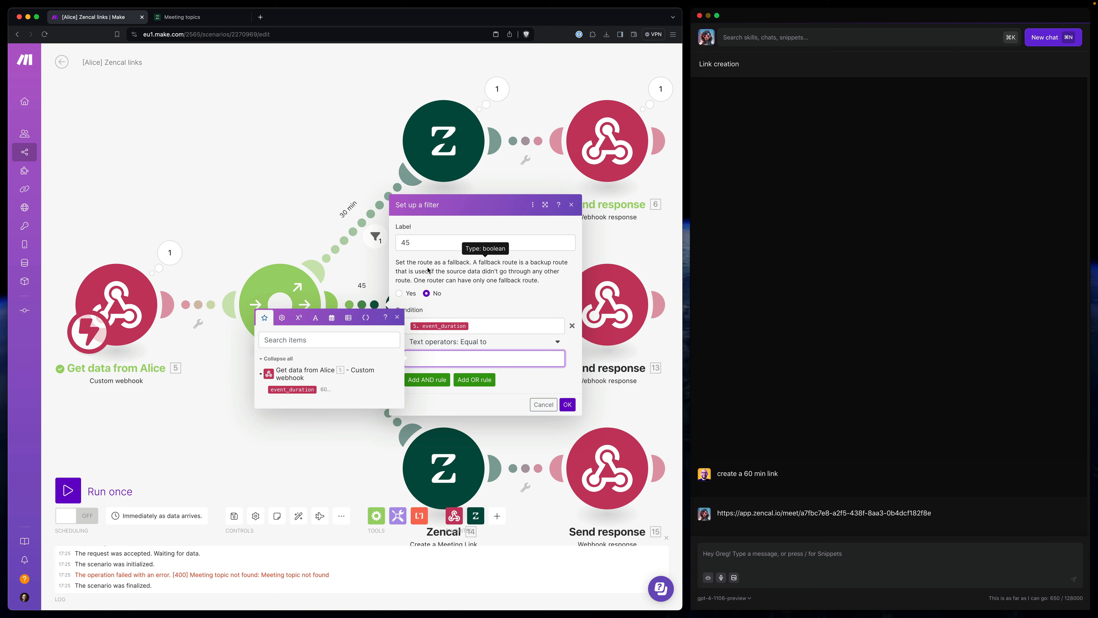
{"action": "type", "text": "45"}
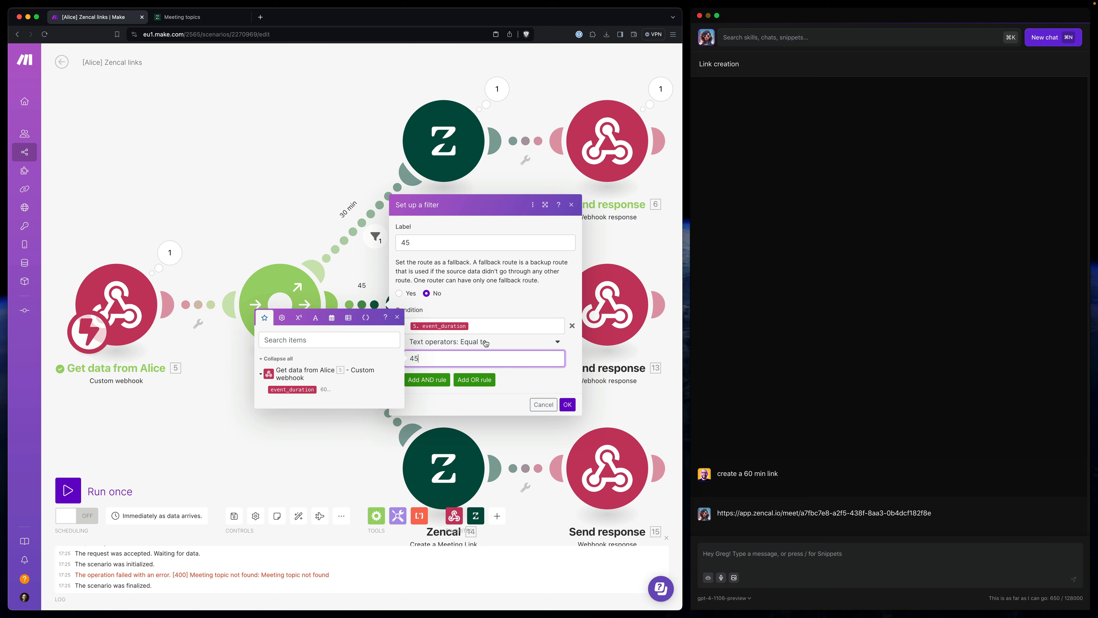
{"action": "left_click", "coordinate": [567, 405]}
Step: Set the 60 route's filter to match event_duration with the route's duration, and save the scenario
{"action": "left_click", "coordinate": [364, 389]}
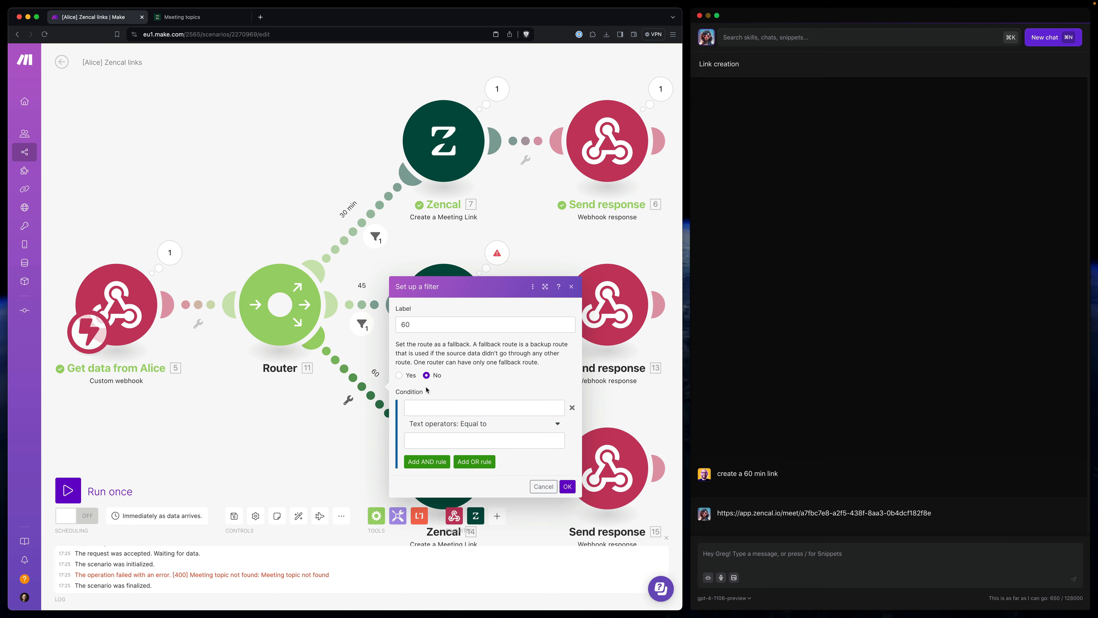
{"action": "left_click", "coordinate": [433, 407]}
{"action": "left_click", "coordinate": [293, 438]}
{"action": "left_click", "coordinate": [417, 438]}
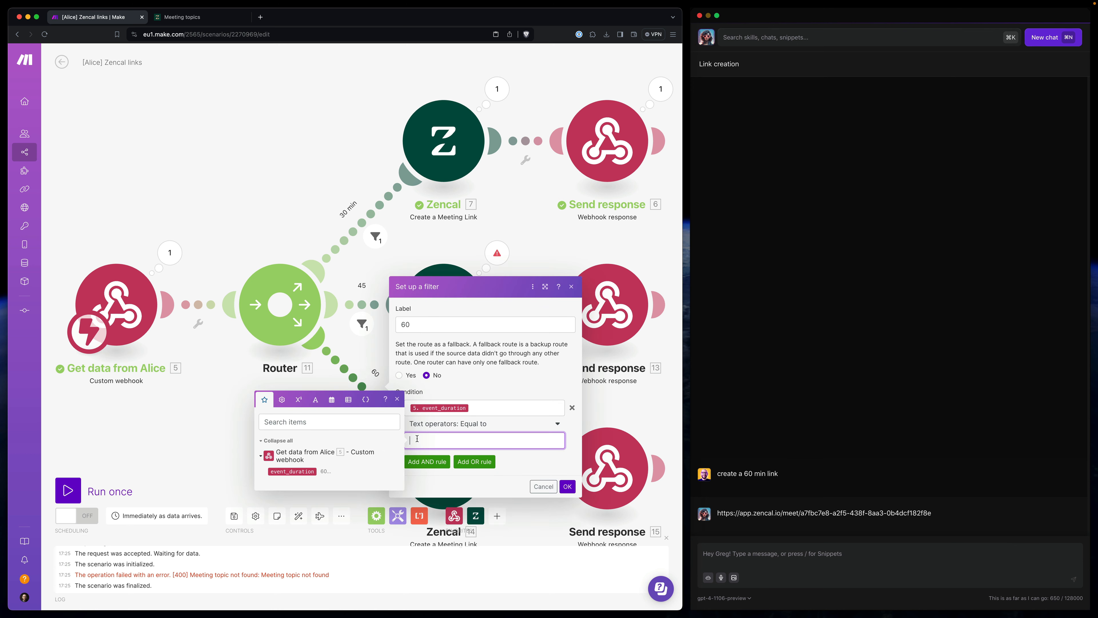
{"action": "left_click", "coordinate": [566, 486]}
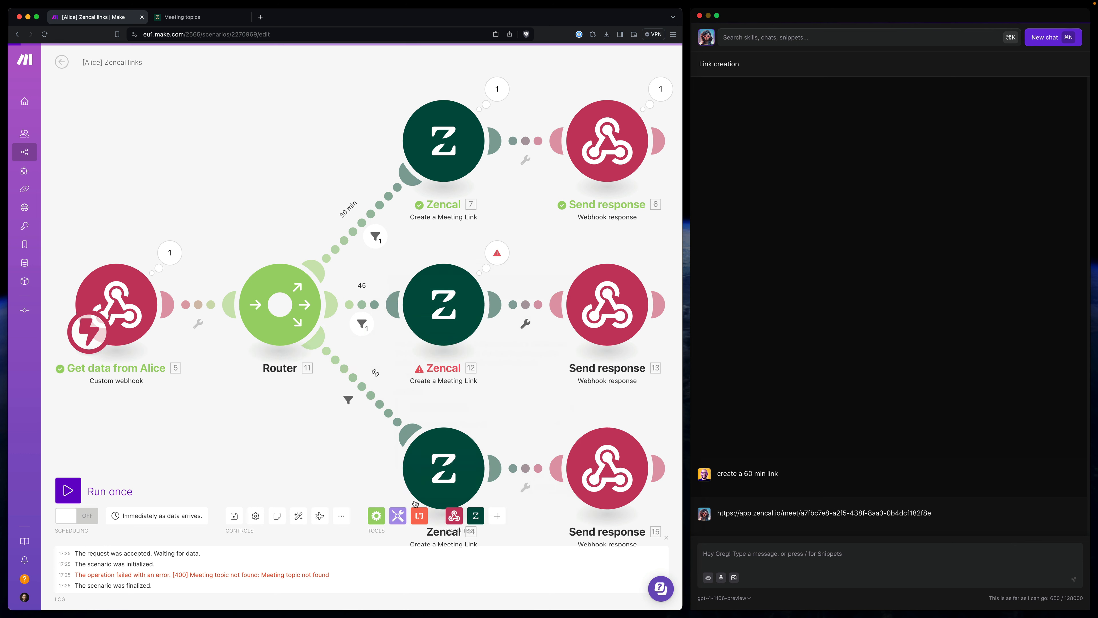
{"action": "left_click", "coordinate": [234, 517]}
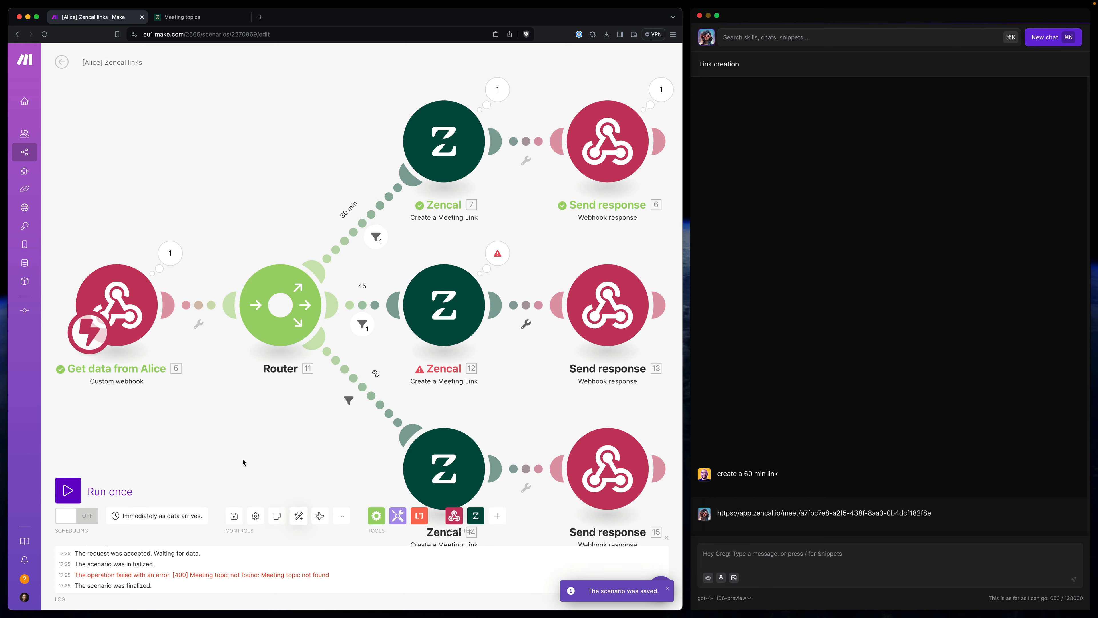
Step: Run the scenario once on new webhook data by sending Alice the message "create 60 min", and inspect the webhook's received data
{"action": "left_click", "coordinate": [68, 490]}
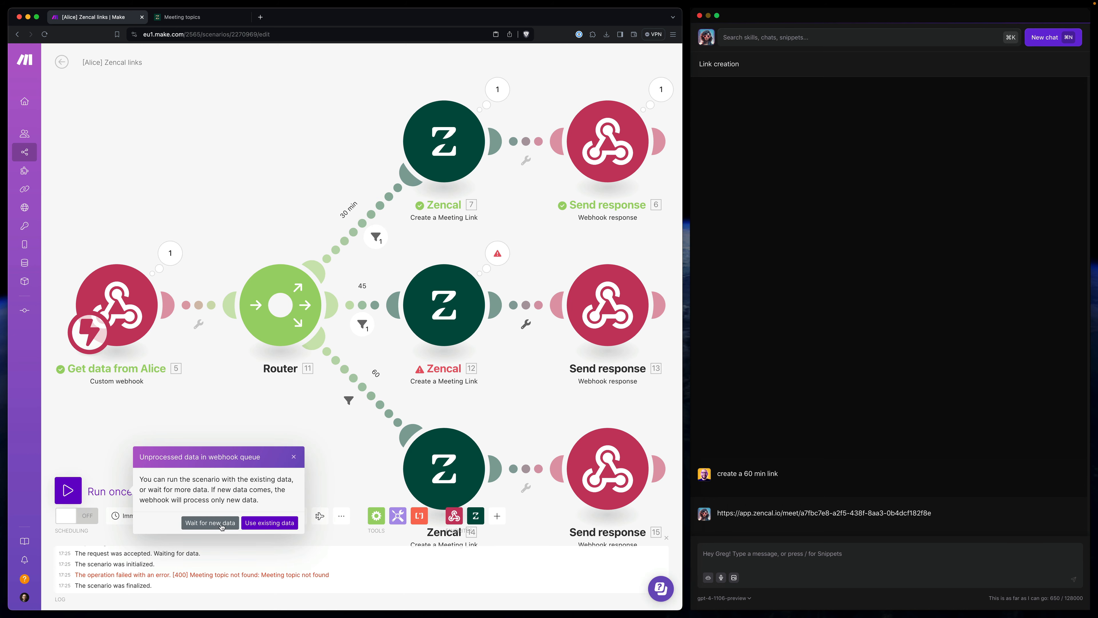
{"action": "left_click", "coordinate": [213, 522]}
{"action": "left_click", "coordinate": [821, 466]}
{"action": "triple_click", "coordinate": [746, 481]}
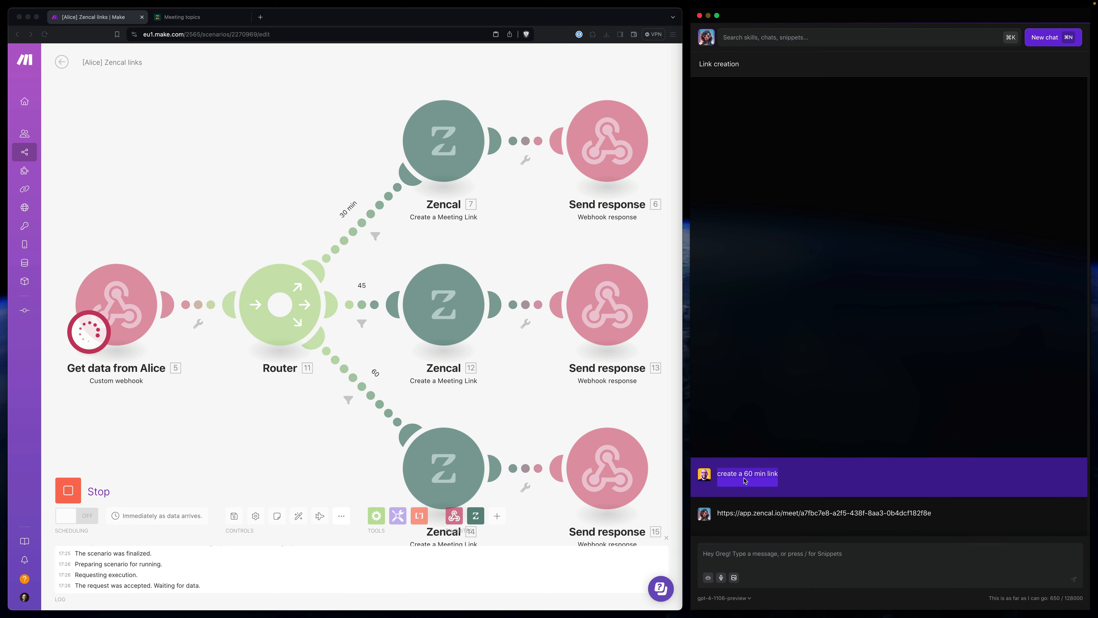
{"action": "left_click", "coordinate": [734, 554]}
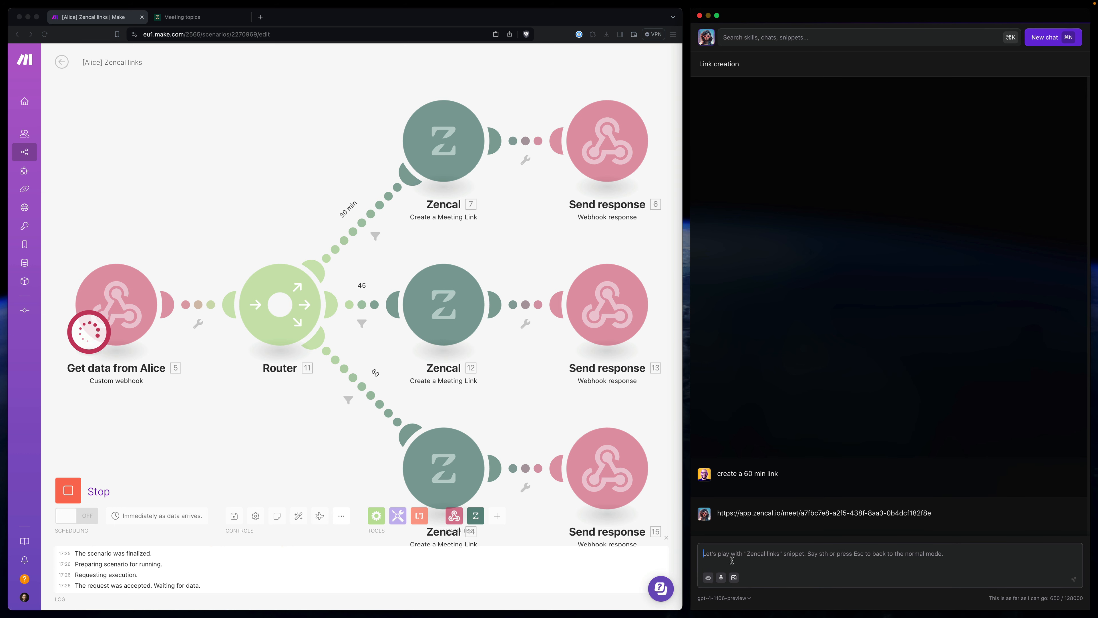
{"action": "type", "text": "create 60 min"}
{"action": "key", "text": "Return"}
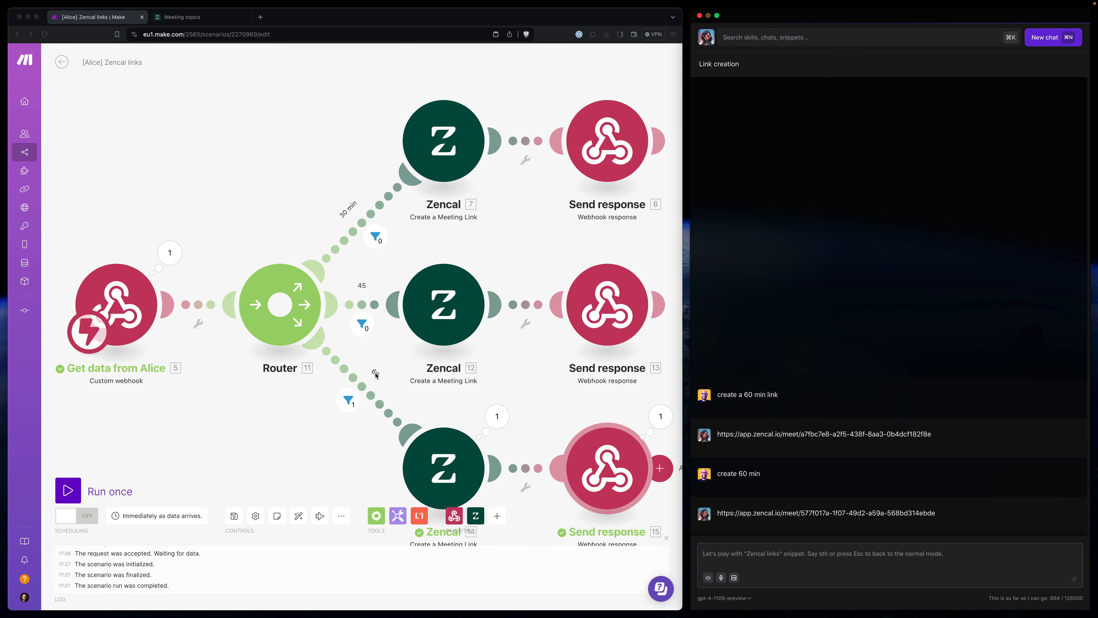
{"action": "left_click", "coordinate": [176, 256]}
{"action": "left_click", "coordinate": [251, 472]}
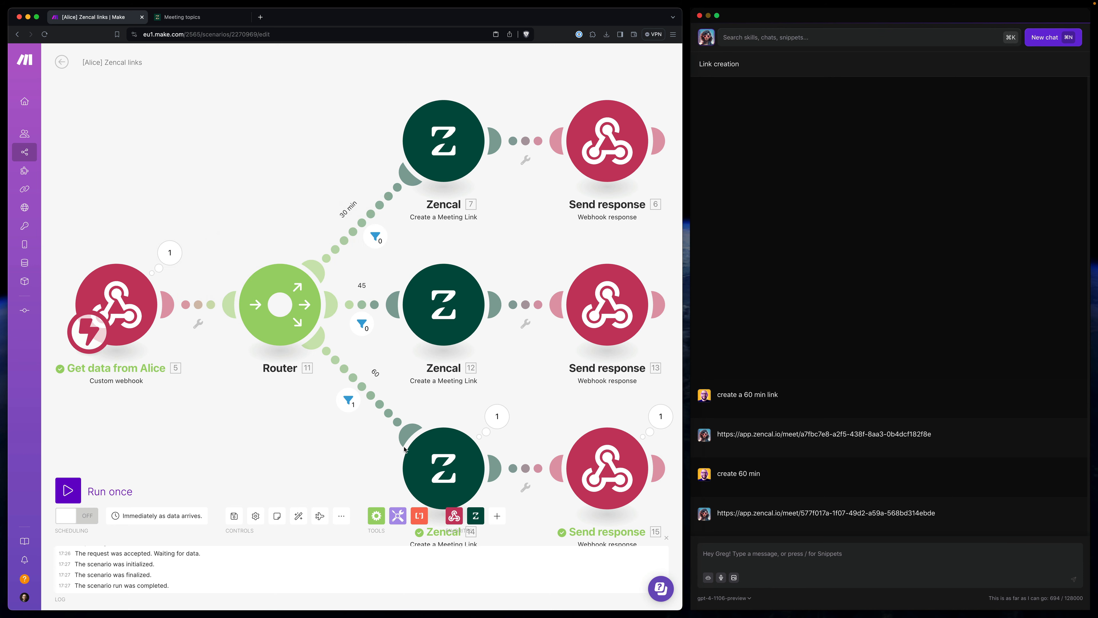
Step: Open the newest Zencal meeting link from the Alice chat in a new browser tab, check its booking page, and return to the scenario
{"action": "triple_click", "coordinate": [741, 522]}
{"action": "key", "text": "super+c"}
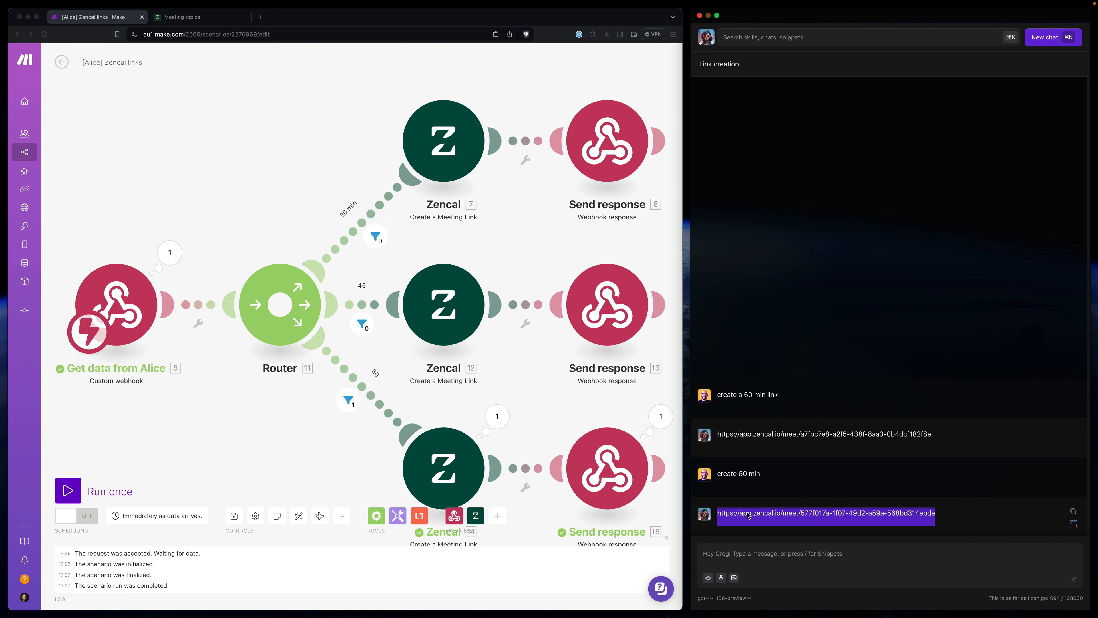
{"action": "left_click", "coordinate": [260, 16]}
{"action": "key", "text": "super+v"}
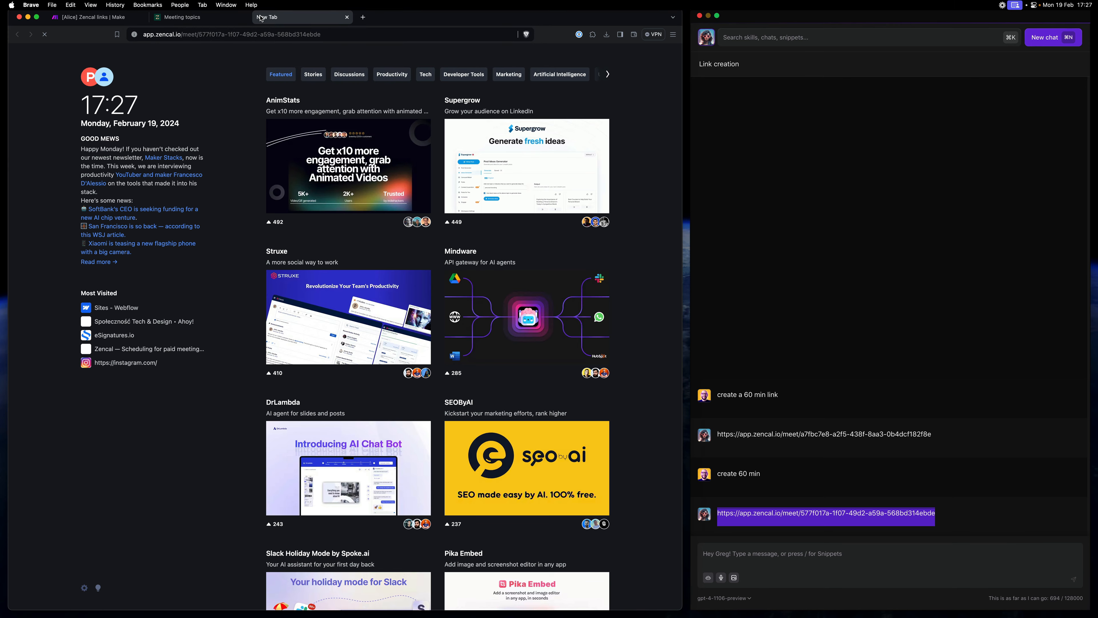
{"action": "key", "text": "Return"}
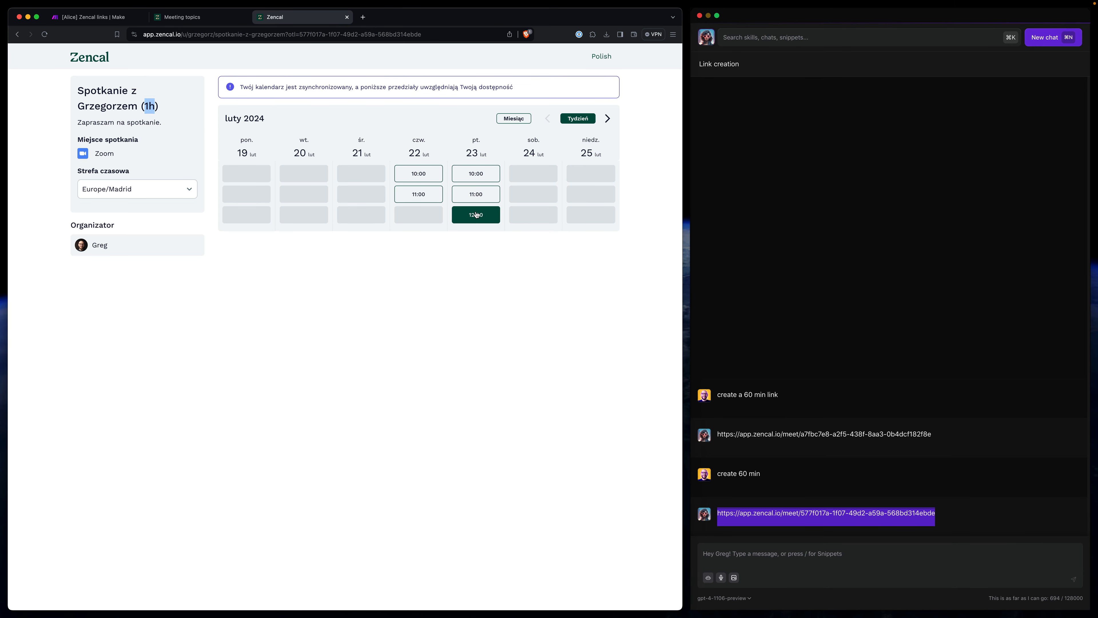
{"action": "left_click", "coordinate": [475, 194]}
{"action": "key", "text": "super+w"}
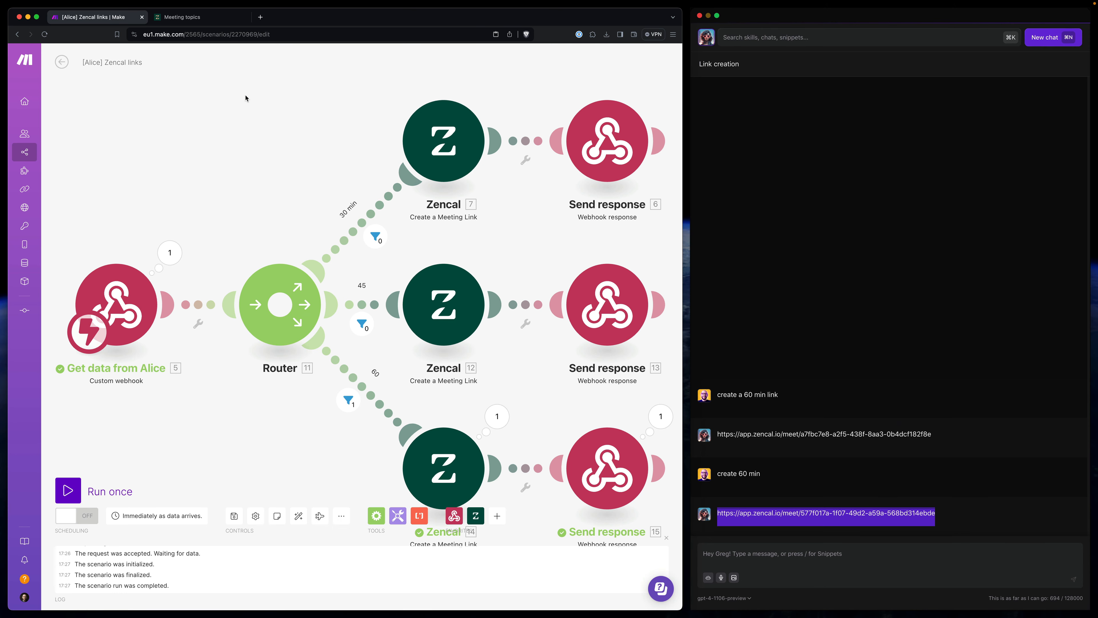
{"action": "left_click", "coordinate": [854, 415]}
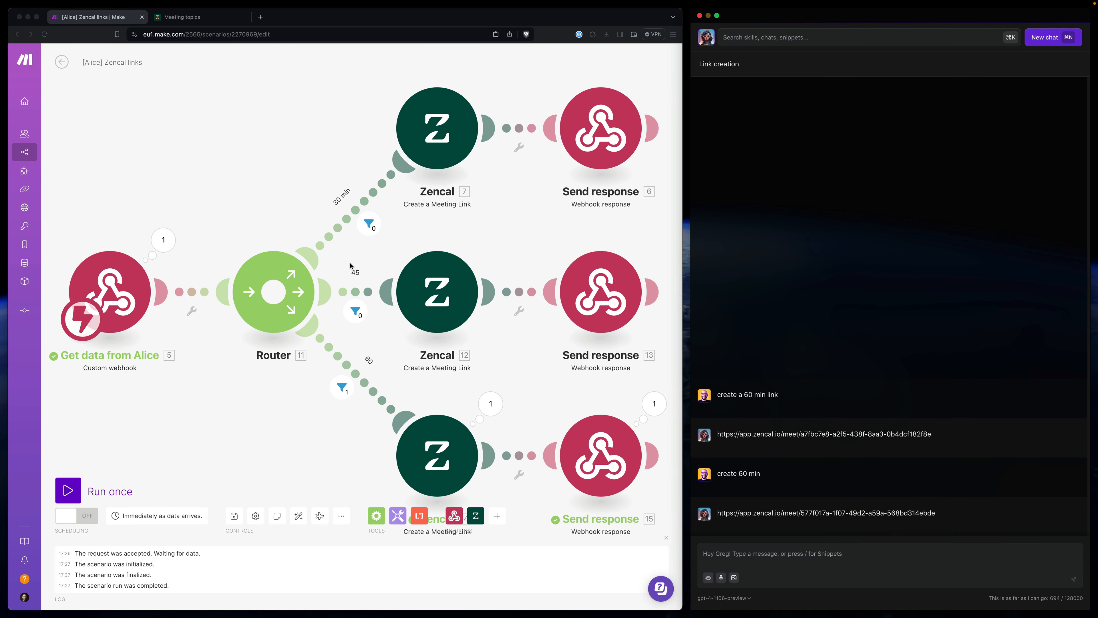